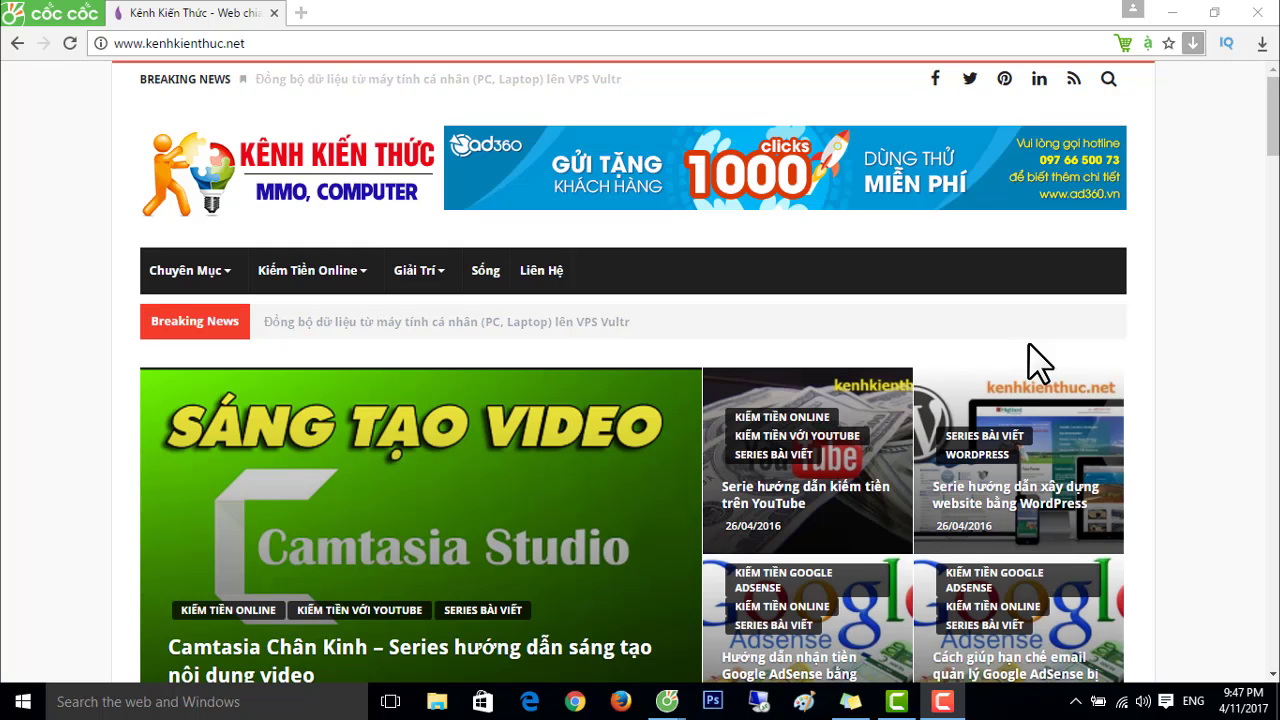
{"action": "scroll", "coordinate": [857, 329], "scroll_direction": "down", "scroll_amount": 2}
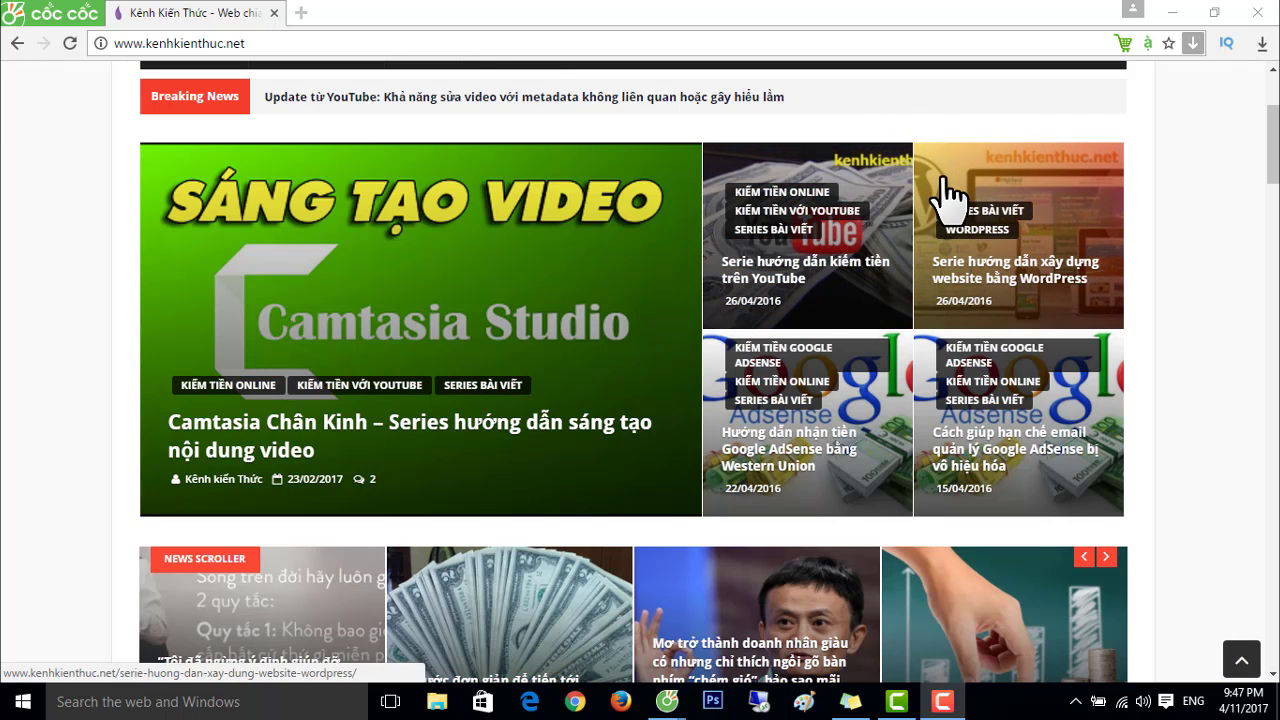
{"action": "scroll", "coordinate": [709, 371], "scroll_direction": "up", "scroll_amount": 2}
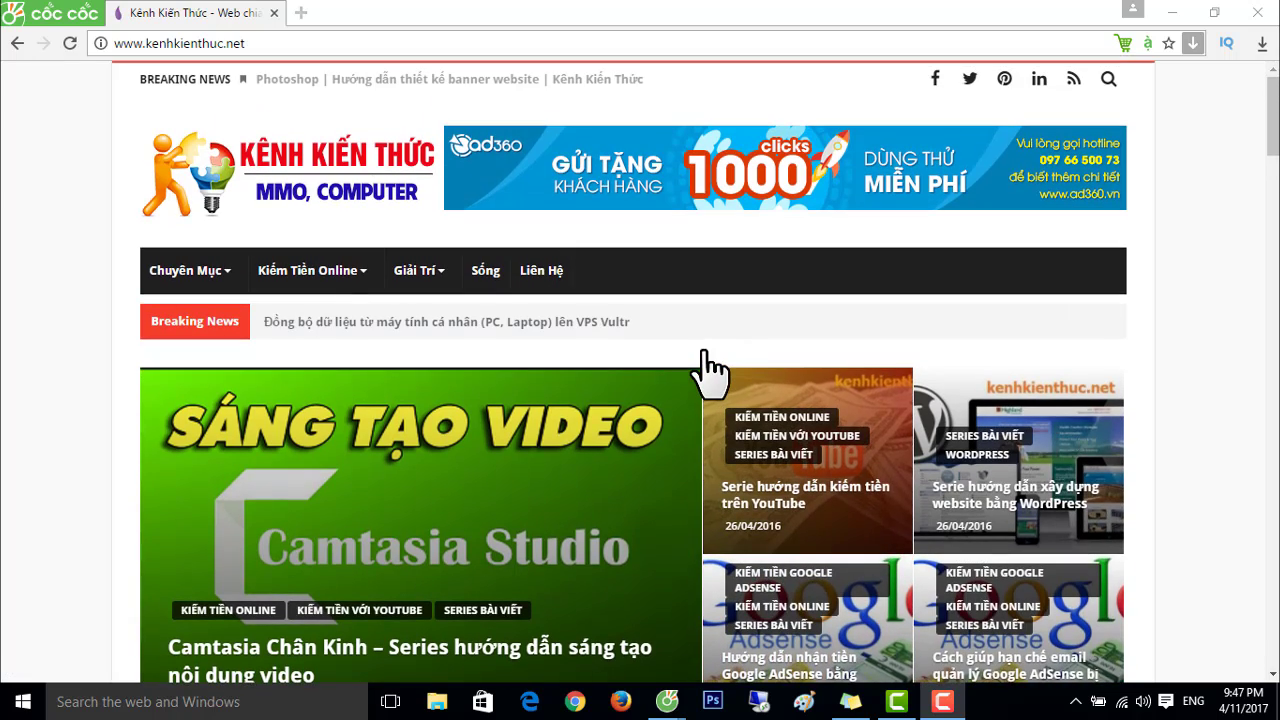
{"action": "scroll", "coordinate": [709, 371], "scroll_direction": "down", "scroll_amount": 2}
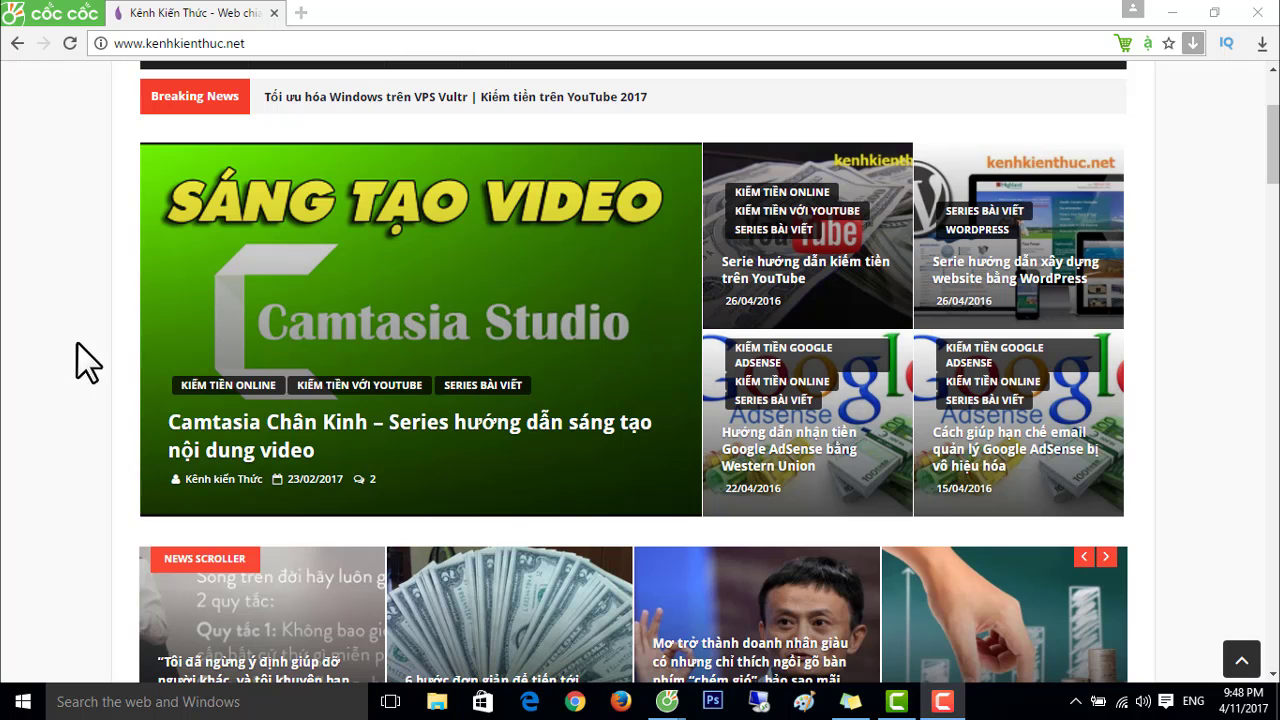
Switch to Camtasia and import the video vidIQ-do-nghe-kiem-tien-tren-YouTube into the Media Bin.
{"action": "left_click", "coordinate": [910, 670]}
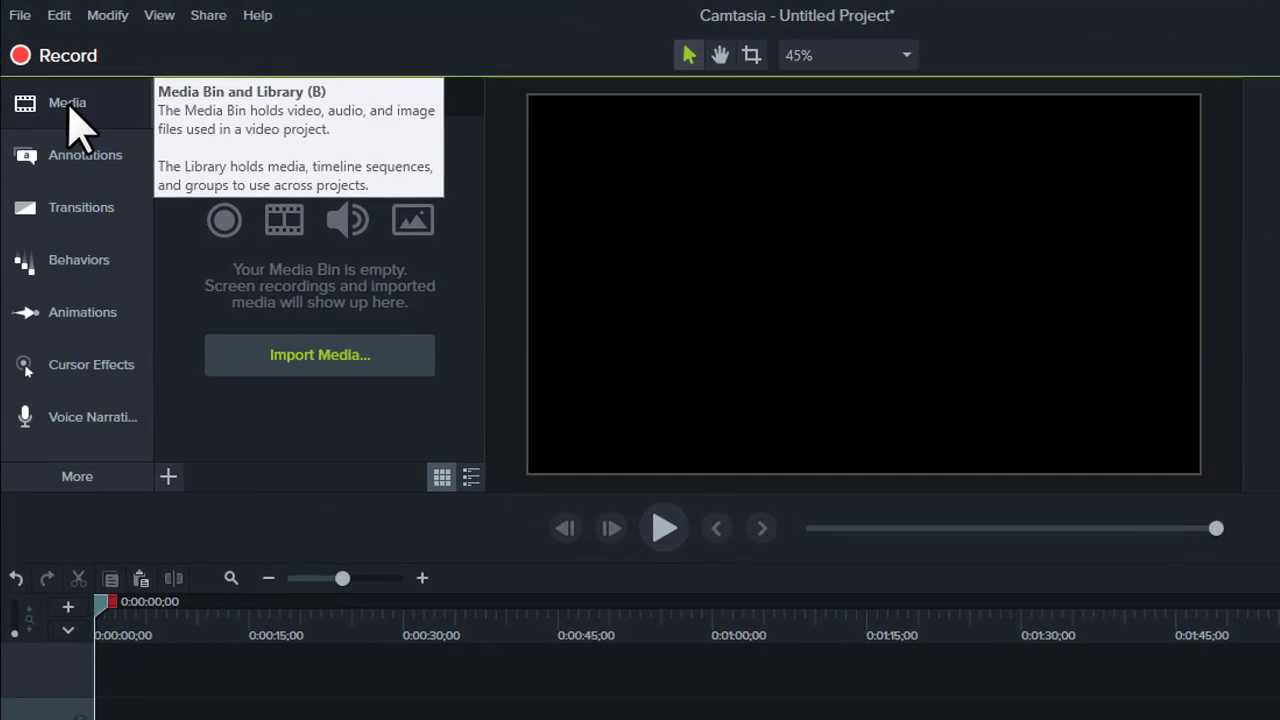
{"action": "left_click", "coordinate": [97, 83]}
{"action": "left_click", "coordinate": [70, 105]}
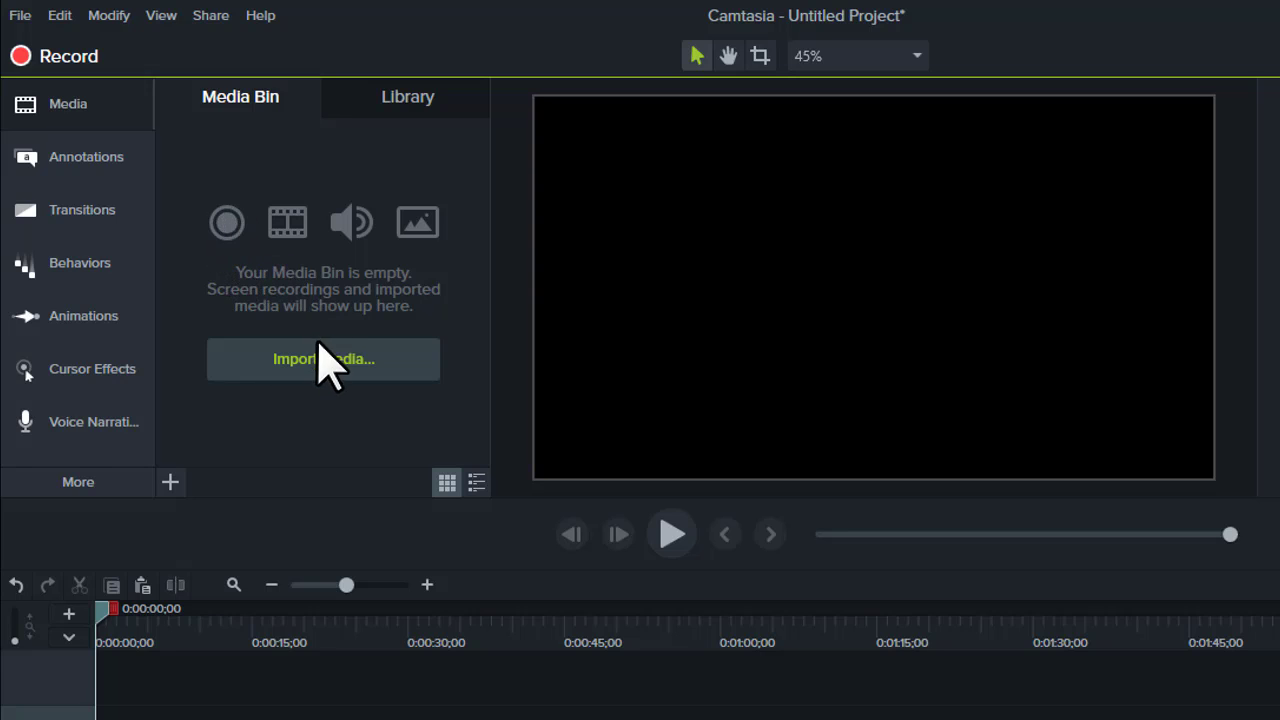
{"action": "left_click", "coordinate": [341, 366]}
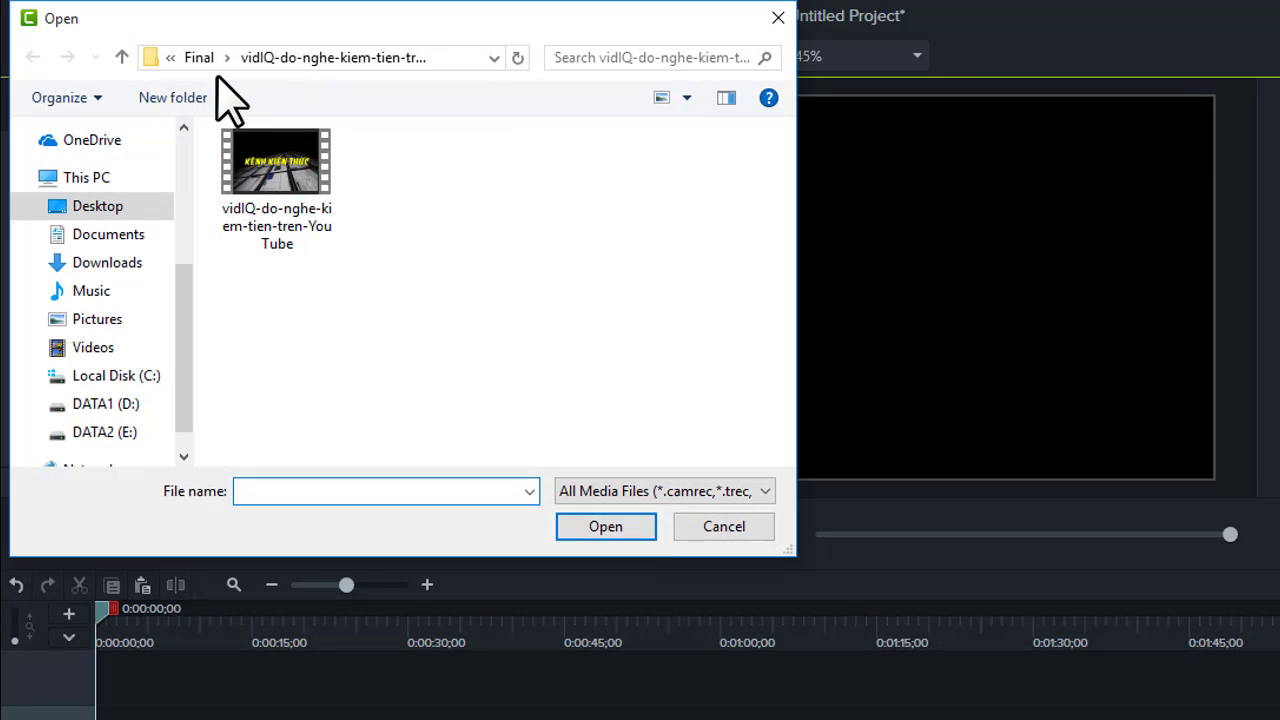
{"action": "left_click", "coordinate": [246, 180]}
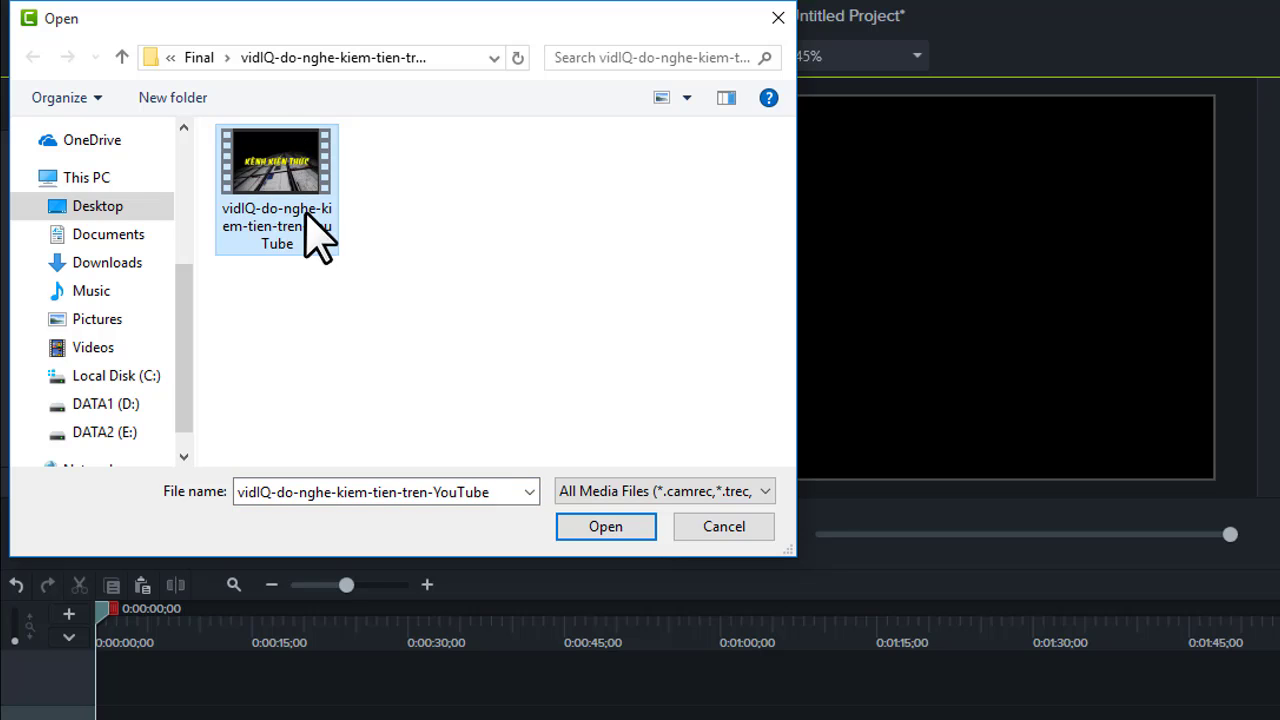
{"action": "left_click", "coordinate": [606, 540]}
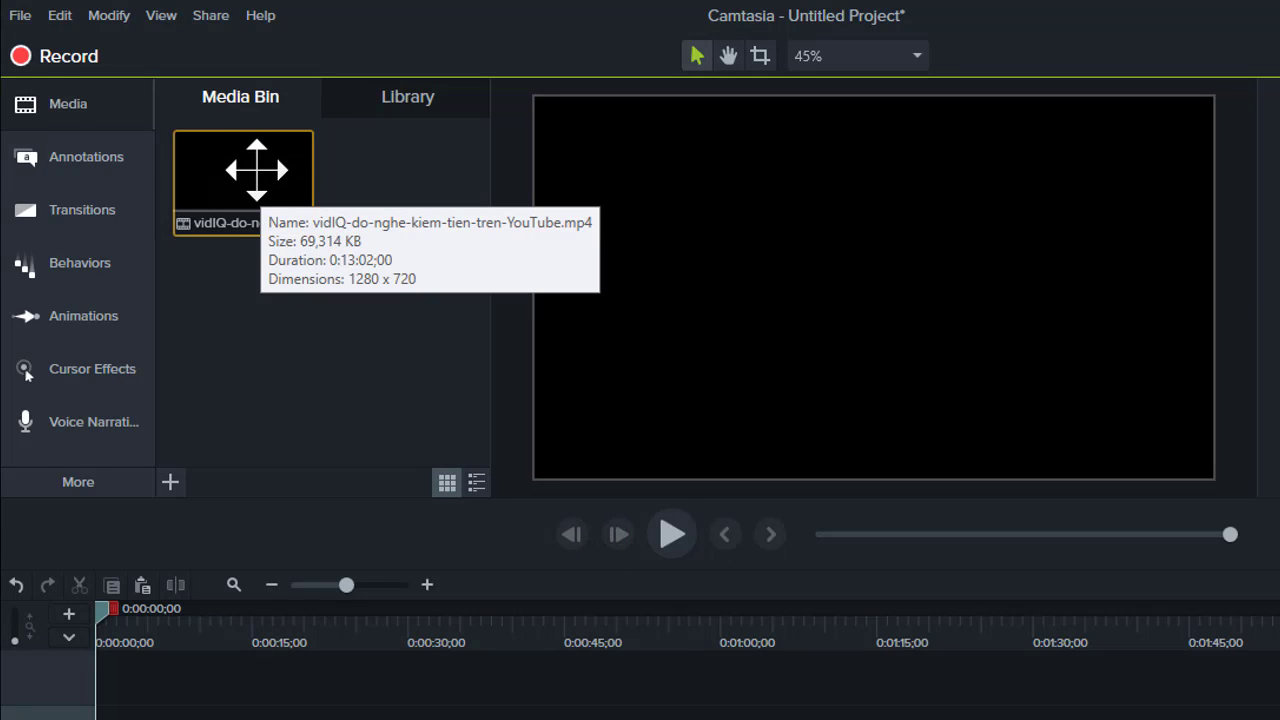
Add the imported video to the timeline at the playhead and cut out about its first 15 seconds.
{"action": "right_click", "coordinate": [264, 175]}
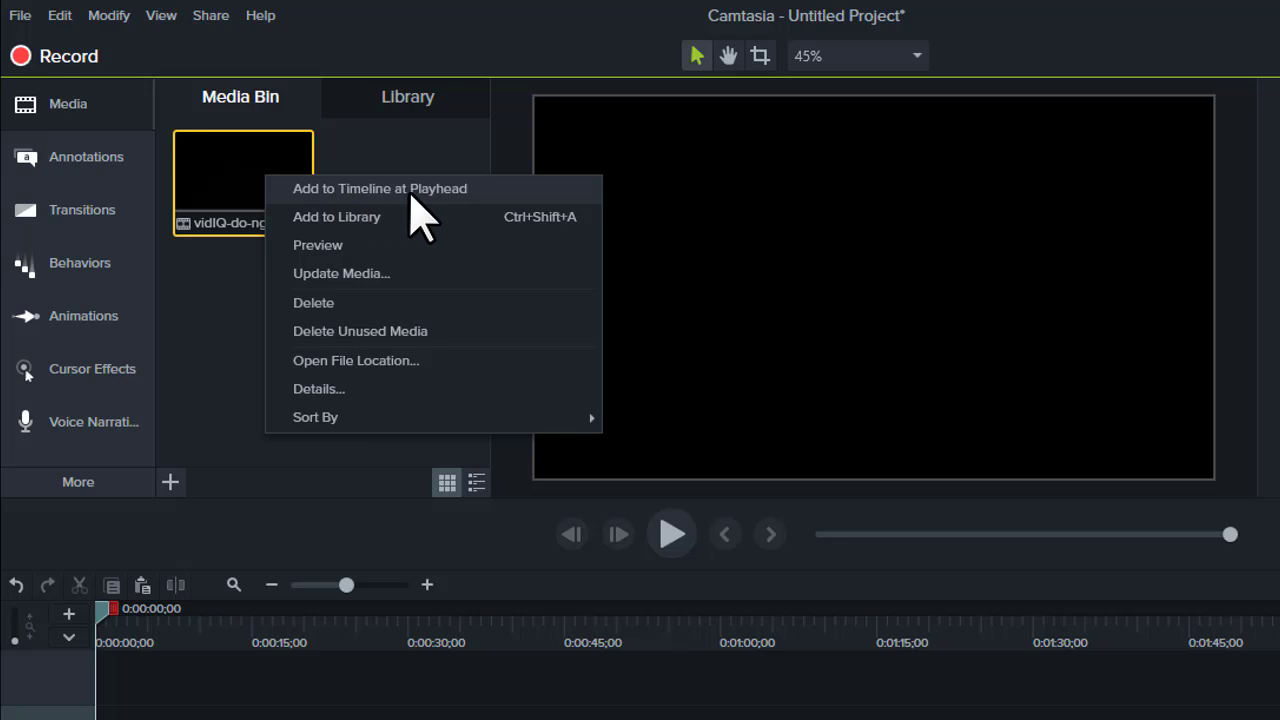
{"action": "left_click", "coordinate": [412, 190]}
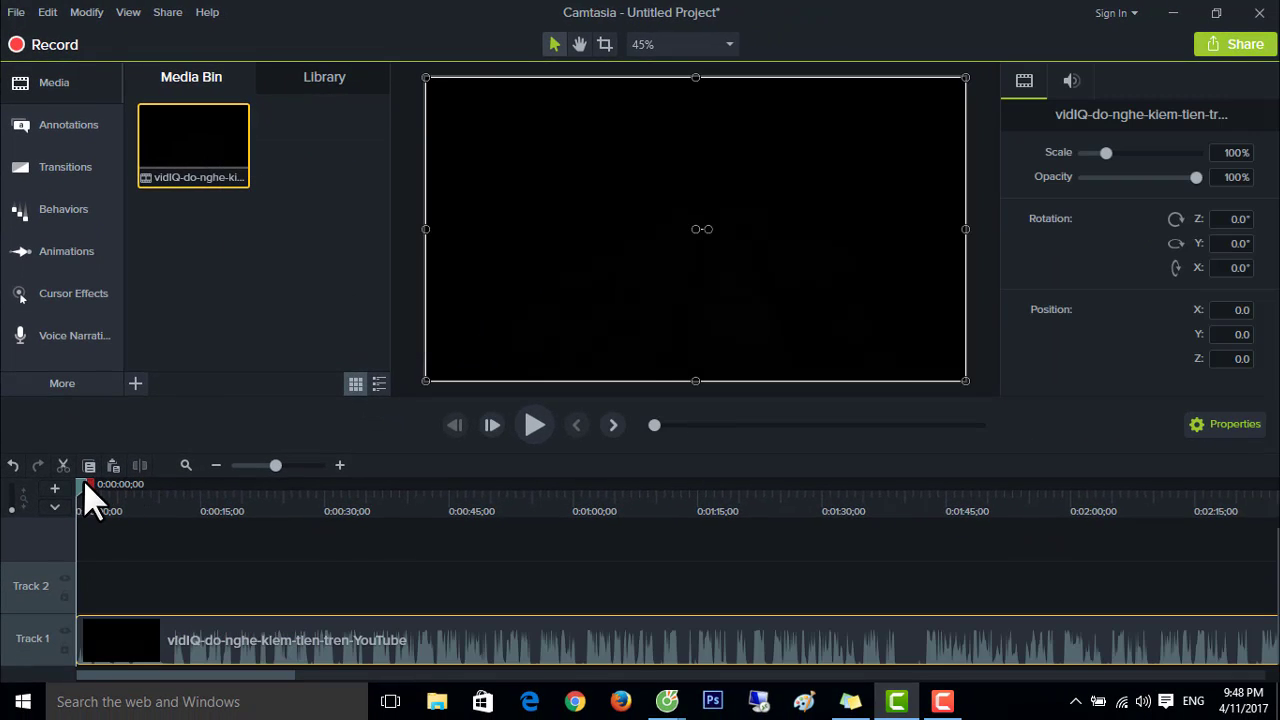
{"action": "left_click_drag", "start_coordinate": [84, 479], "coordinate": [37, 462]}
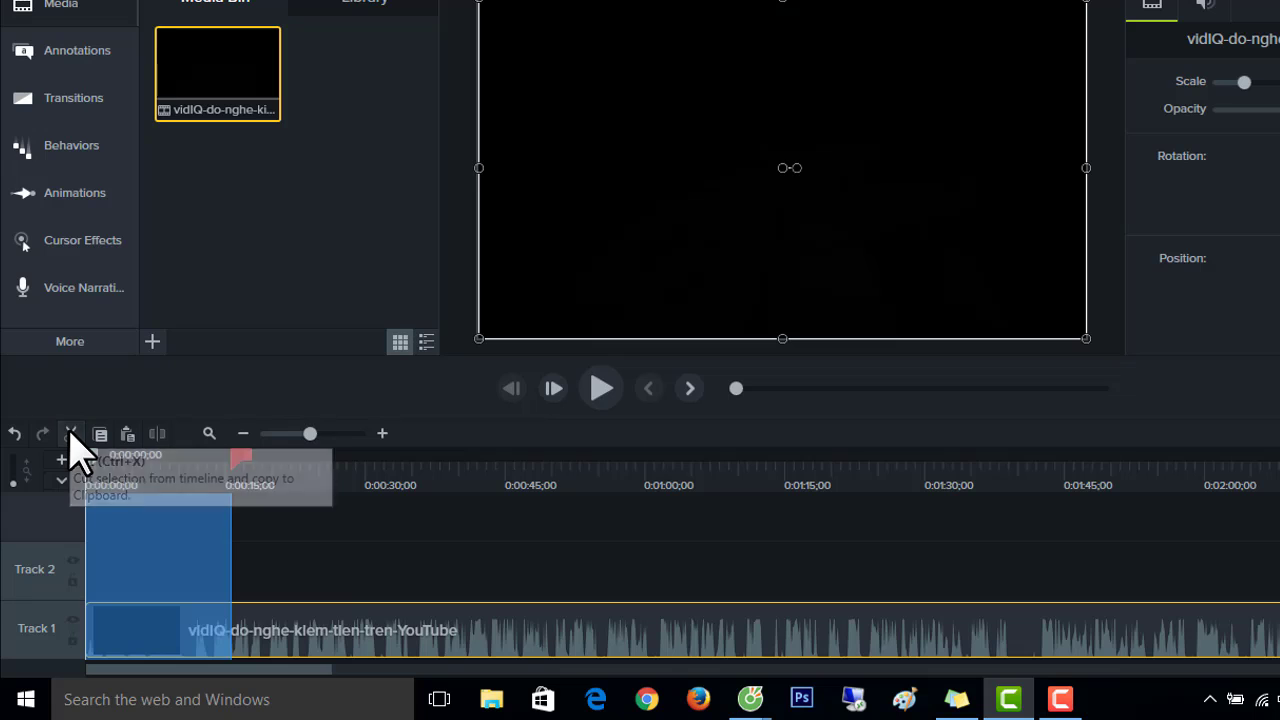
{"action": "left_click", "coordinate": [70, 434]}
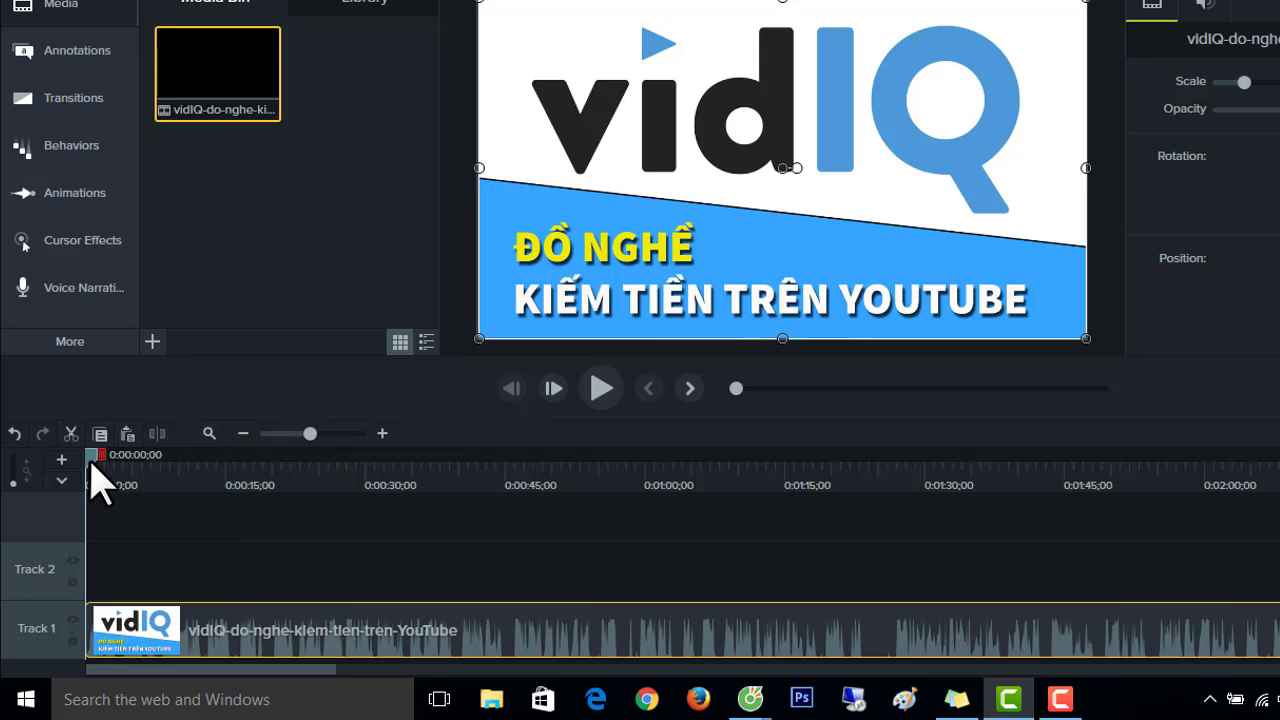
At 0:00:59;15, place the orange rectangular speech callout from the Abstract style over the video.
{"action": "left_click_drag", "start_coordinate": [92, 468], "coordinate": [586, 484]}
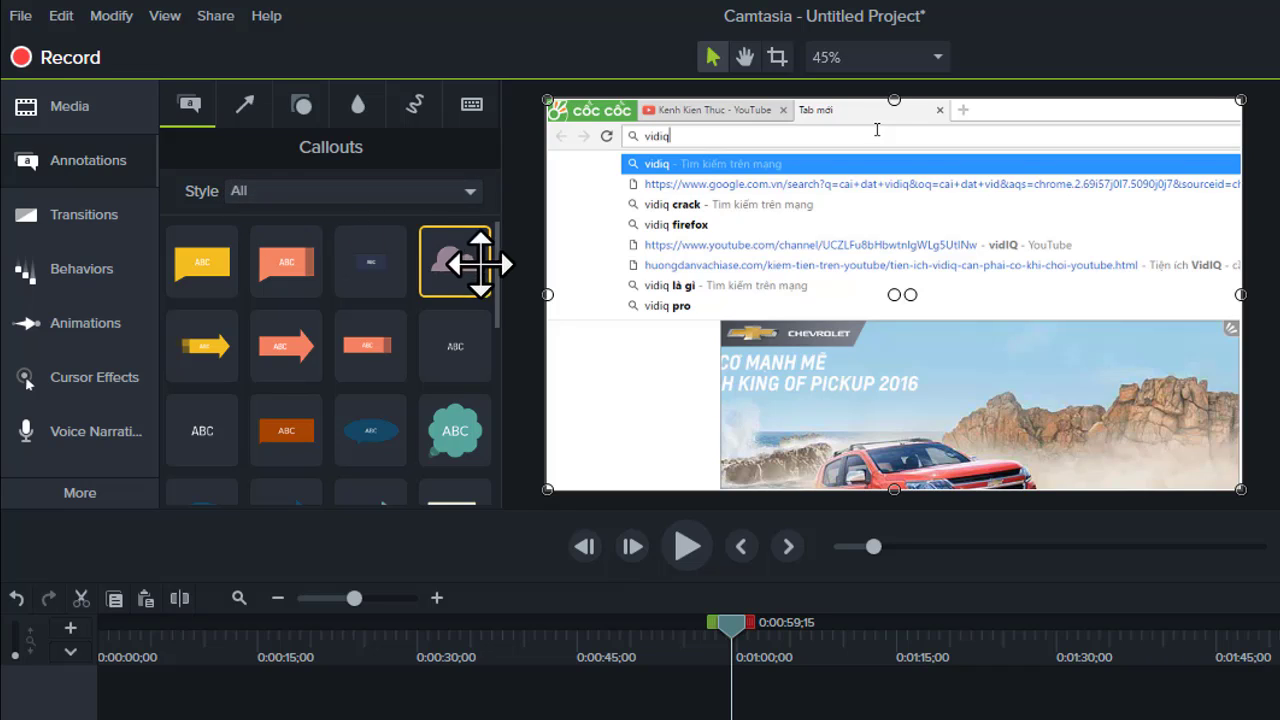
{"action": "left_click_drag", "start_coordinate": [493, 232], "coordinate": [472, 193]}
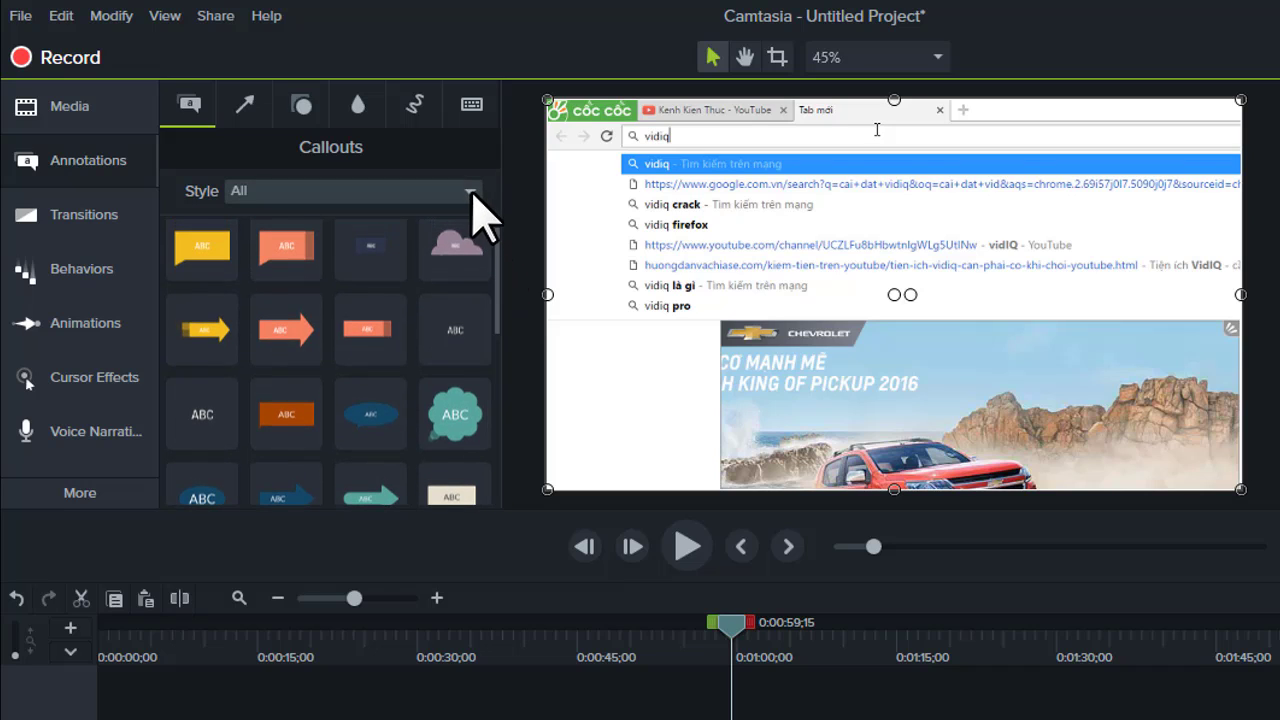
{"action": "left_click", "coordinate": [472, 193]}
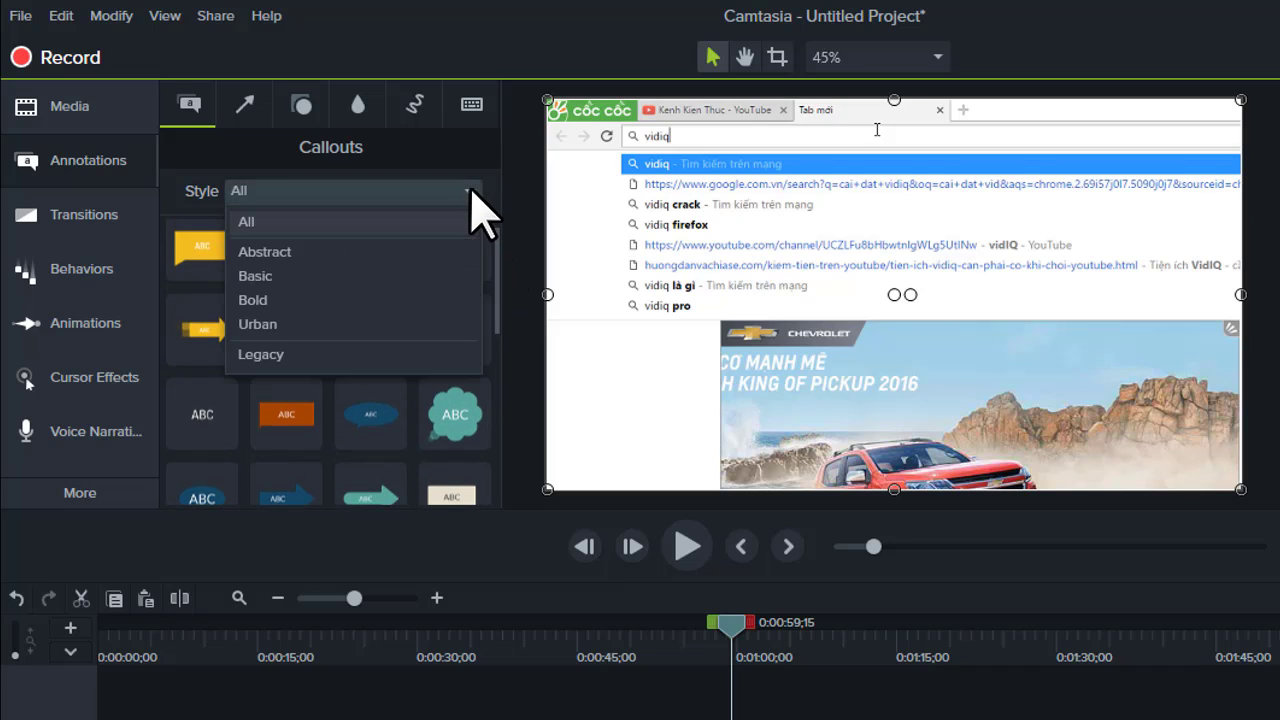
{"action": "left_click", "coordinate": [265, 252]}
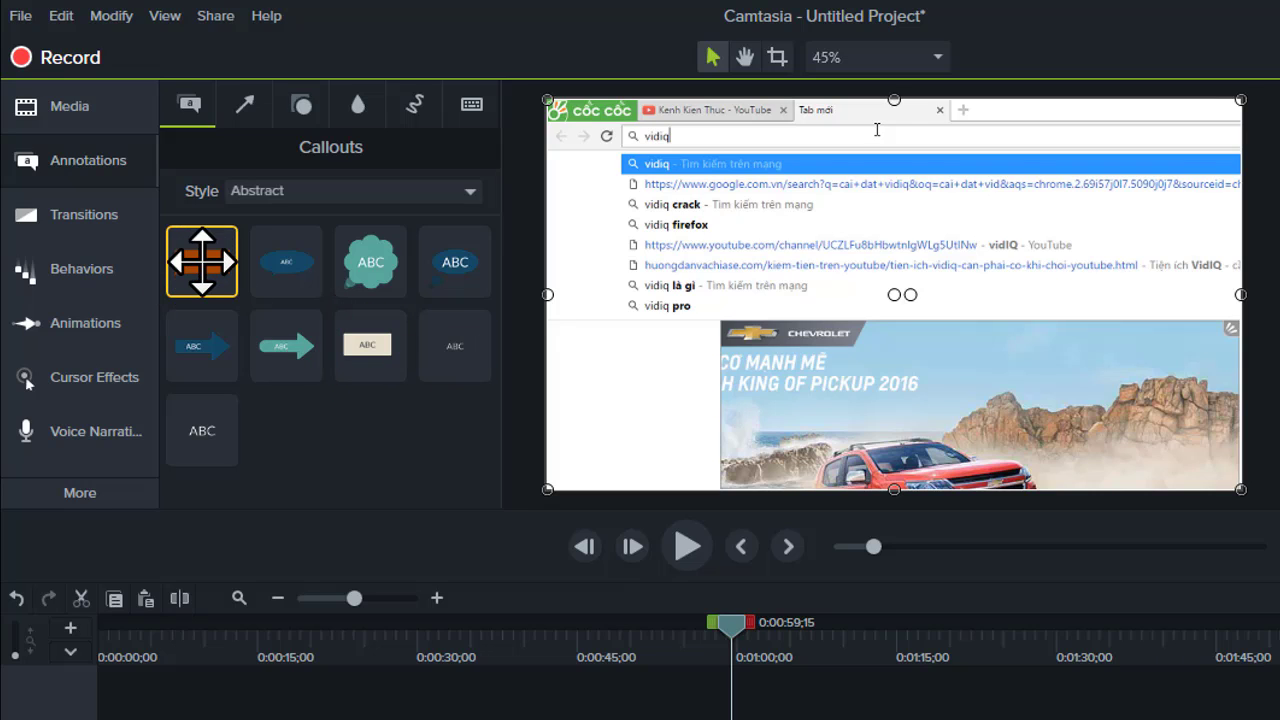
{"action": "left_click_drag", "start_coordinate": [201, 261], "coordinate": [945, 253]}
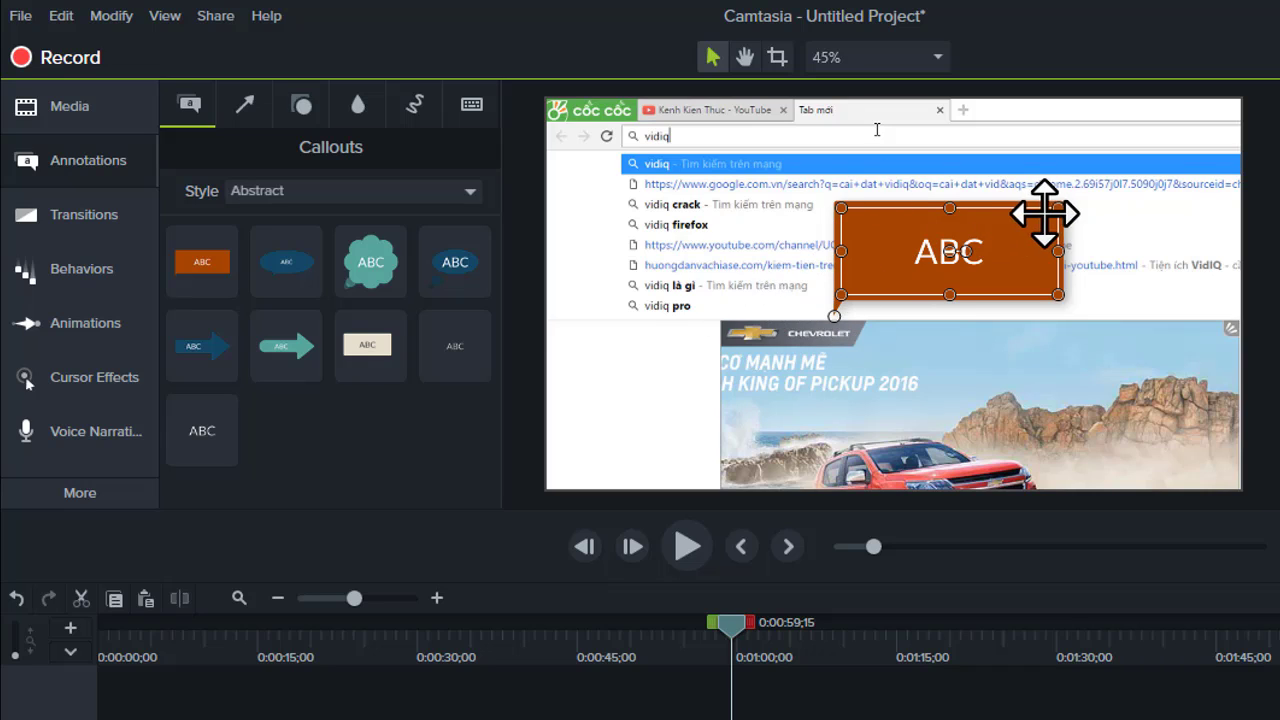
Shrink the orange callout and replace its text with "kenh kien thuc".
{"action": "left_click_drag", "start_coordinate": [1058, 208], "coordinate": [1017, 240]}
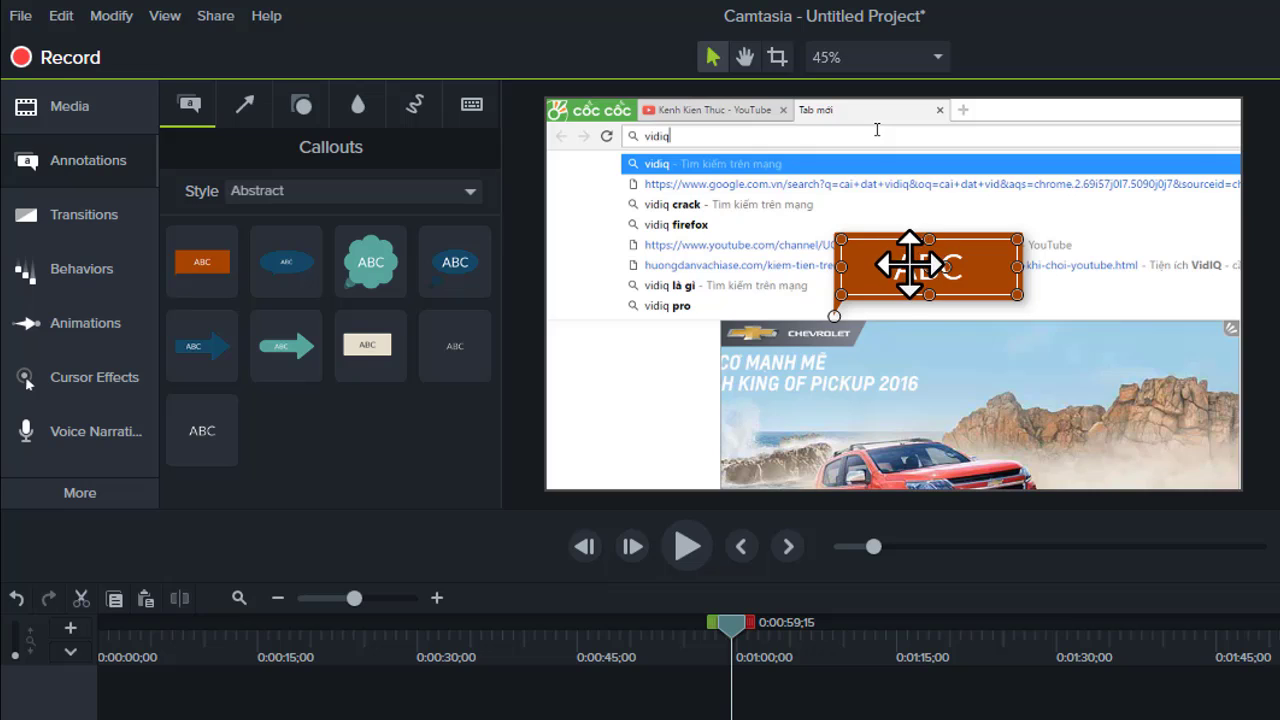
{"action": "left_click_drag", "start_coordinate": [903, 266], "coordinate": [910, 260]}
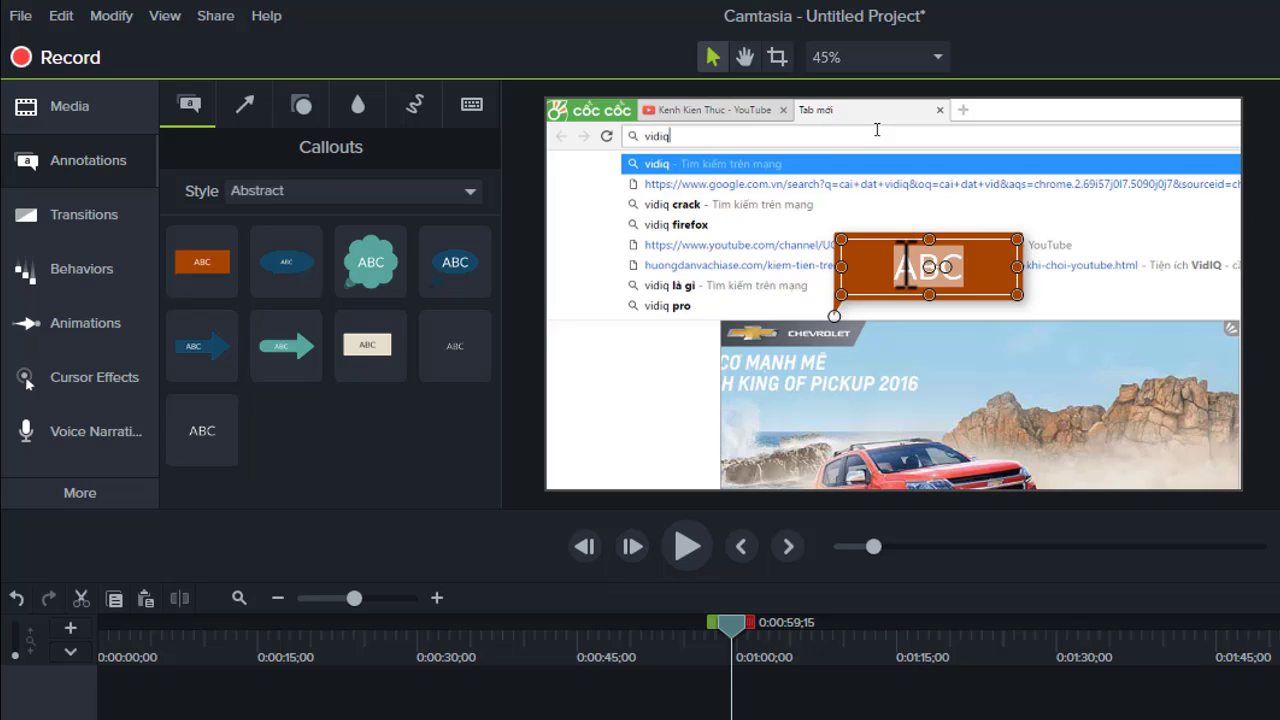
{"action": "type", "text": "ken"}
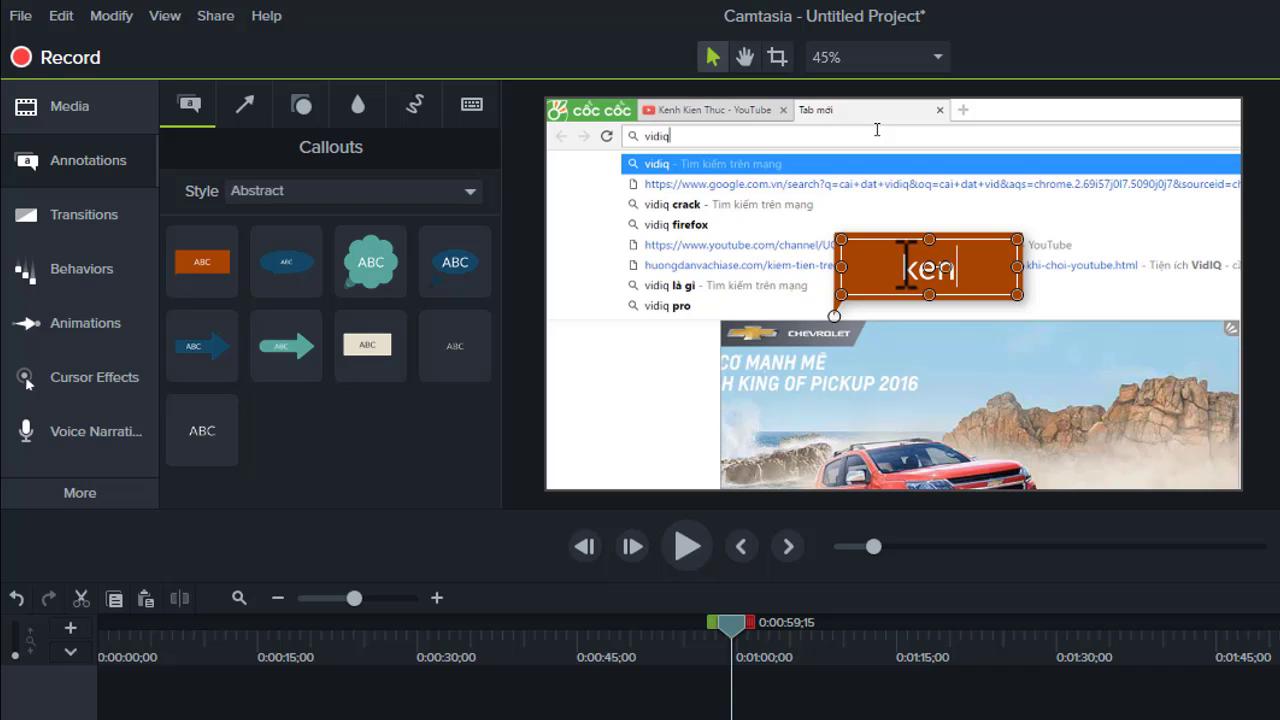
{"action": "type", "text": "h kien thuc"}
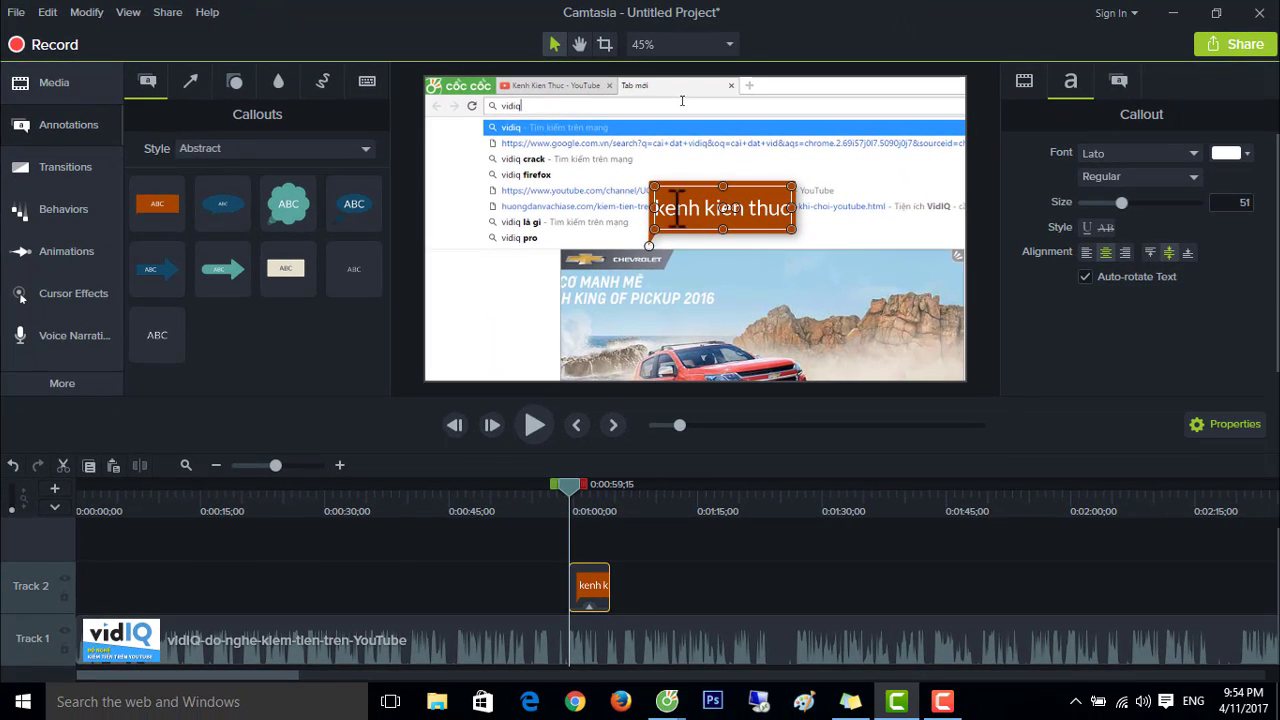
Enlarge the orange "kenh kien thuc" callout on the canvas, extending it up and to the right.
{"action": "left_click", "coordinate": [800, 178]}
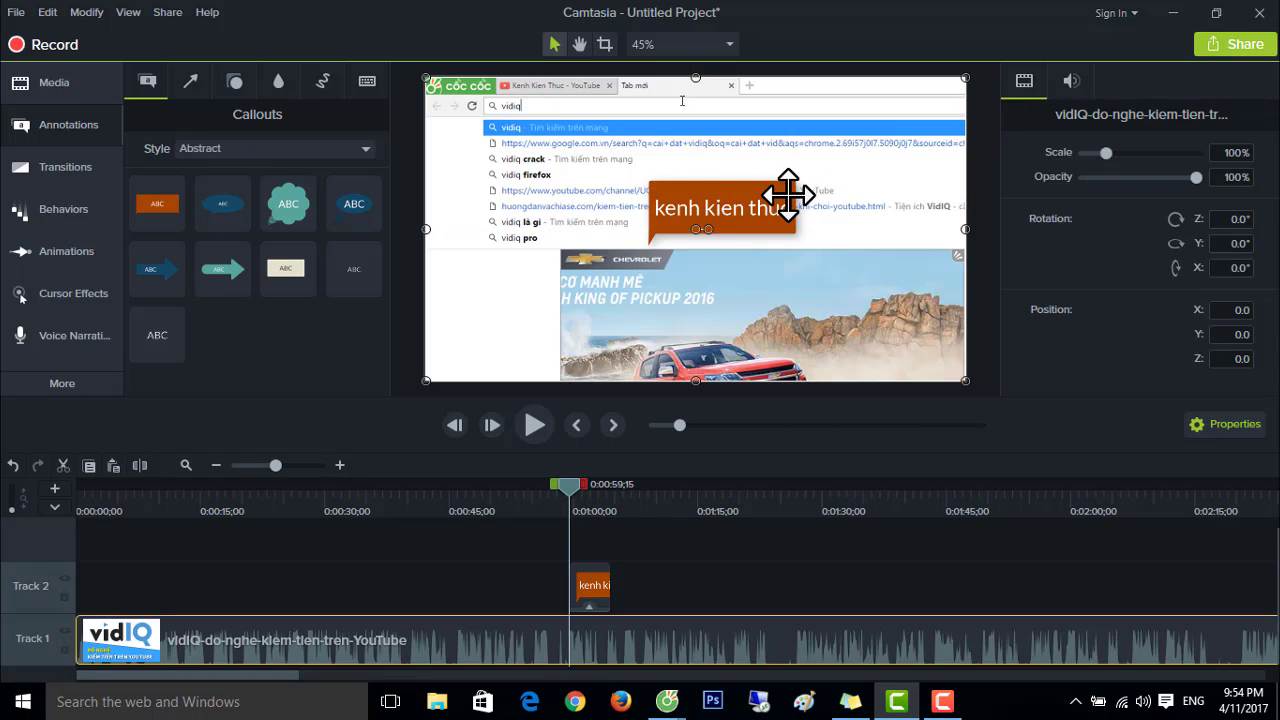
{"action": "left_click", "coordinate": [795, 186]}
{"action": "left_click_drag", "start_coordinate": [795, 186], "coordinate": [826, 172]}
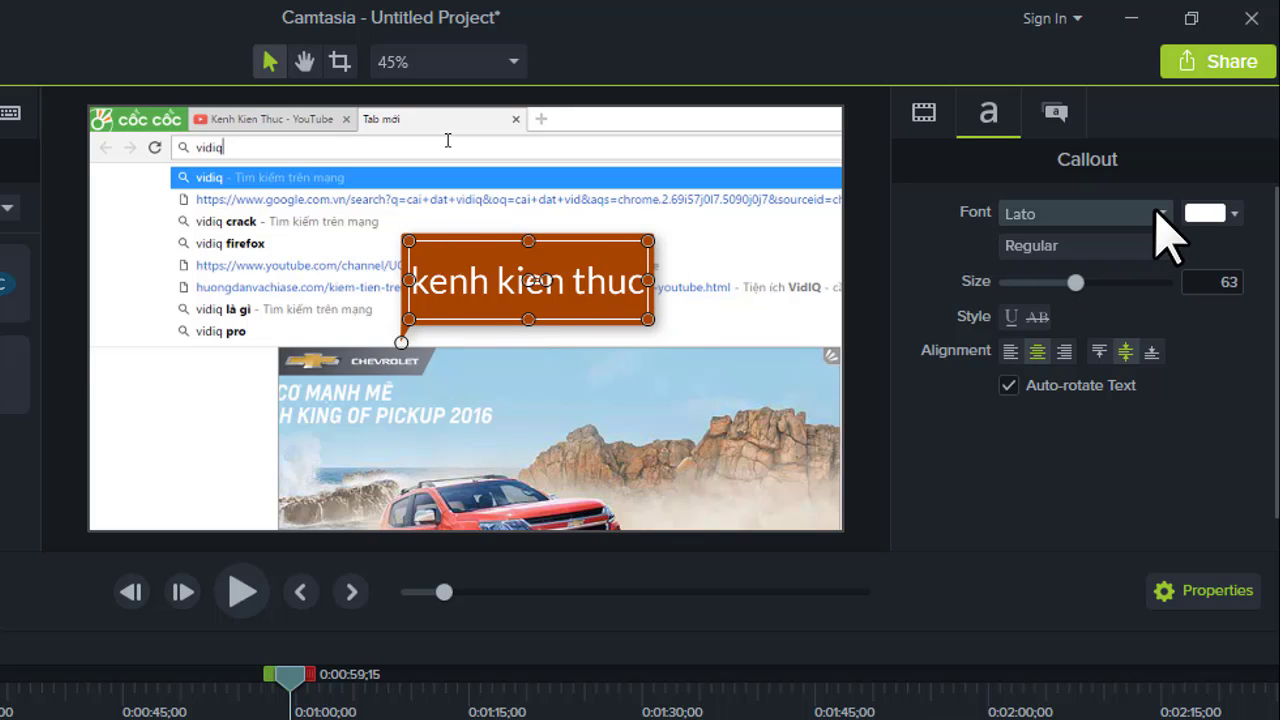
Try the Lucida Calligraphy font on the whole "kenh kien thuc" callout text.
{"action": "double_click", "coordinate": [604, 283]}
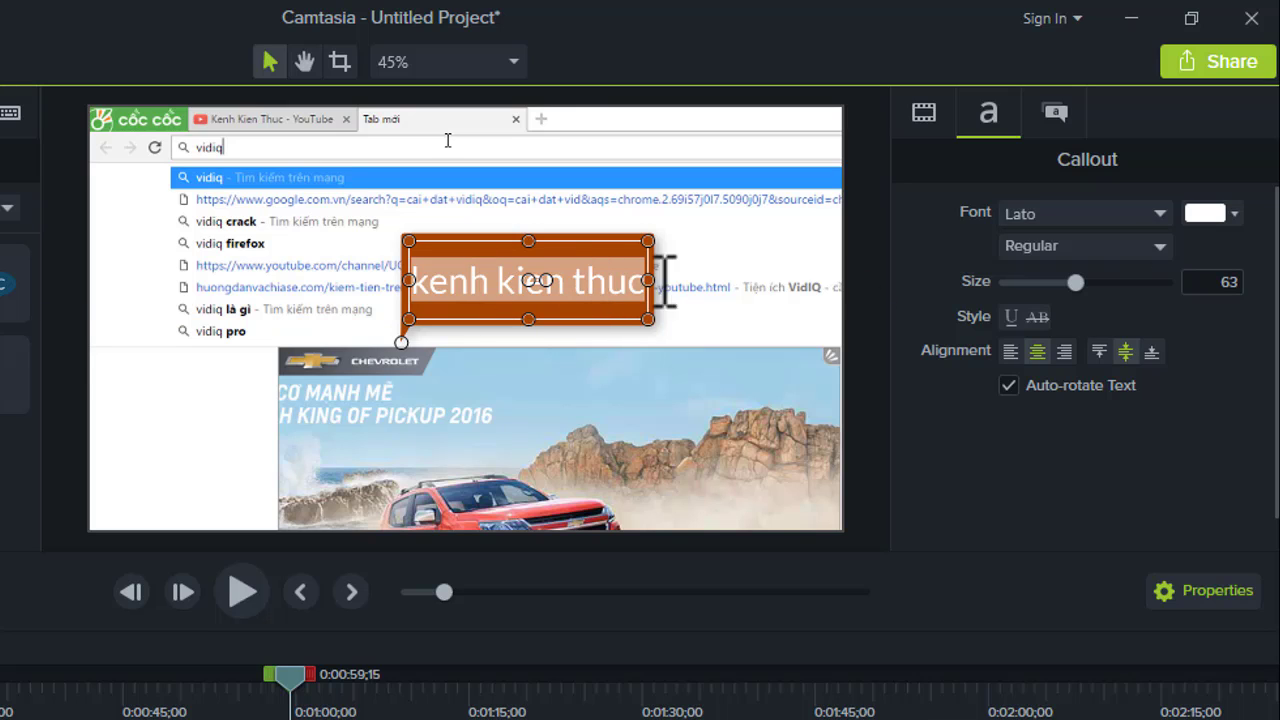
{"action": "left_click", "coordinate": [1159, 213]}
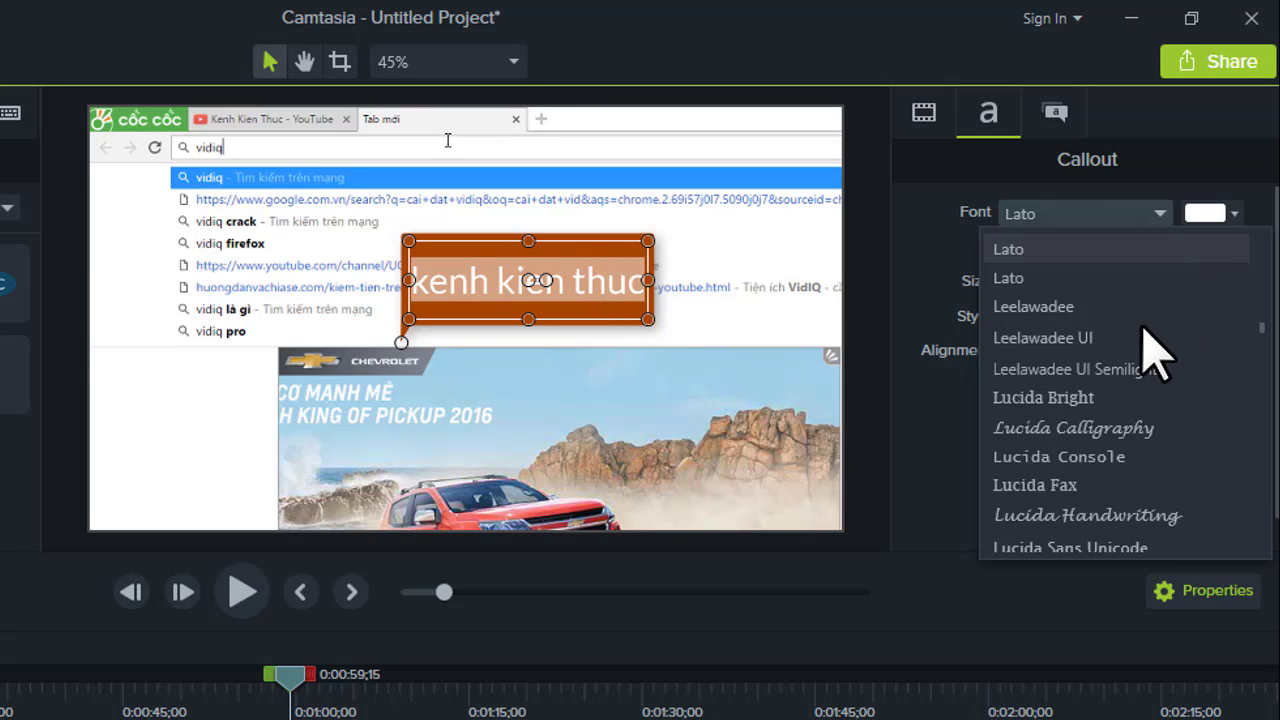
{"action": "left_click", "coordinate": [1035, 430]}
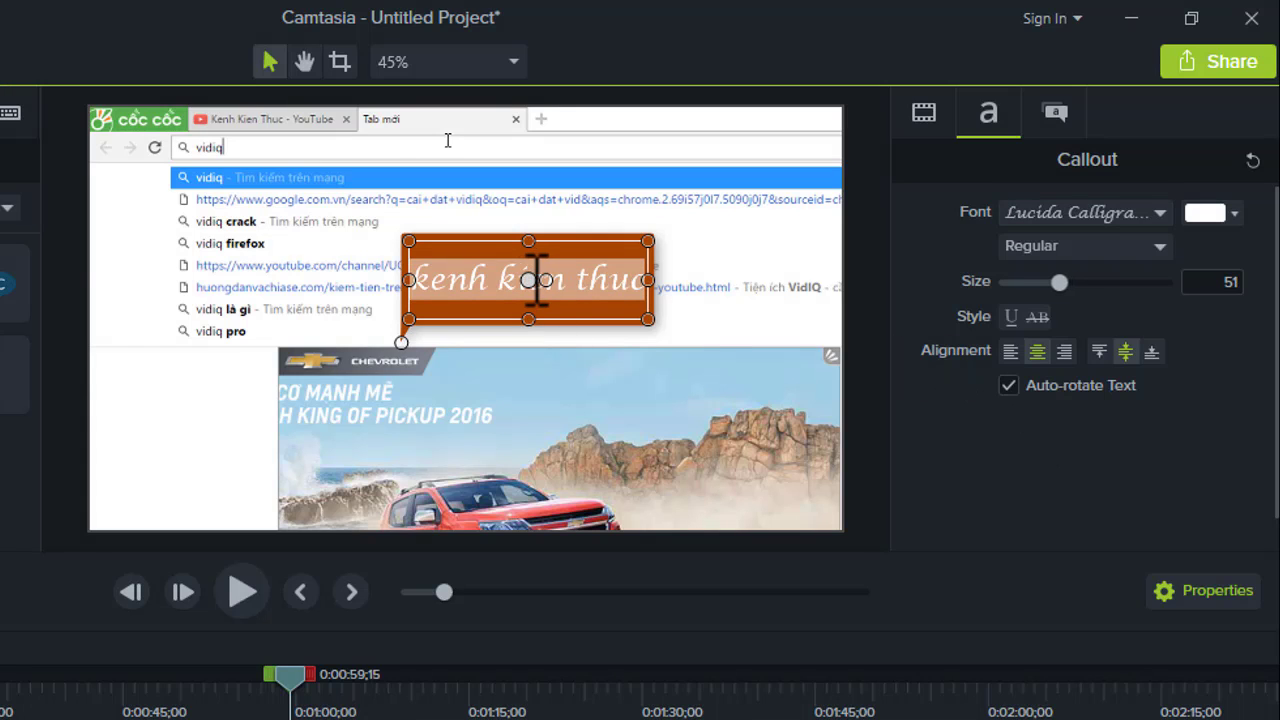
Set the font of the "kenh kien thuc" callout text to Segoe UI Black.
{"action": "left_click", "coordinate": [1160, 213]}
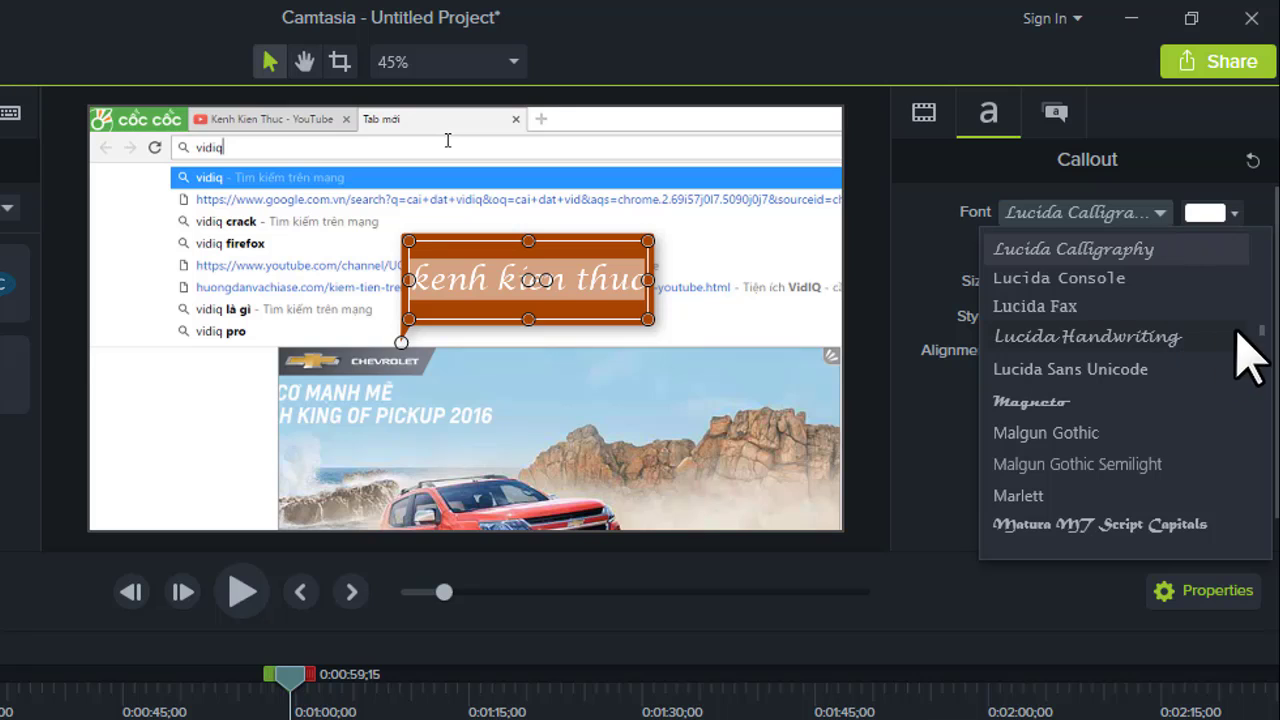
{"action": "left_click_drag", "start_coordinate": [1266, 340], "coordinate": [1260, 366]}
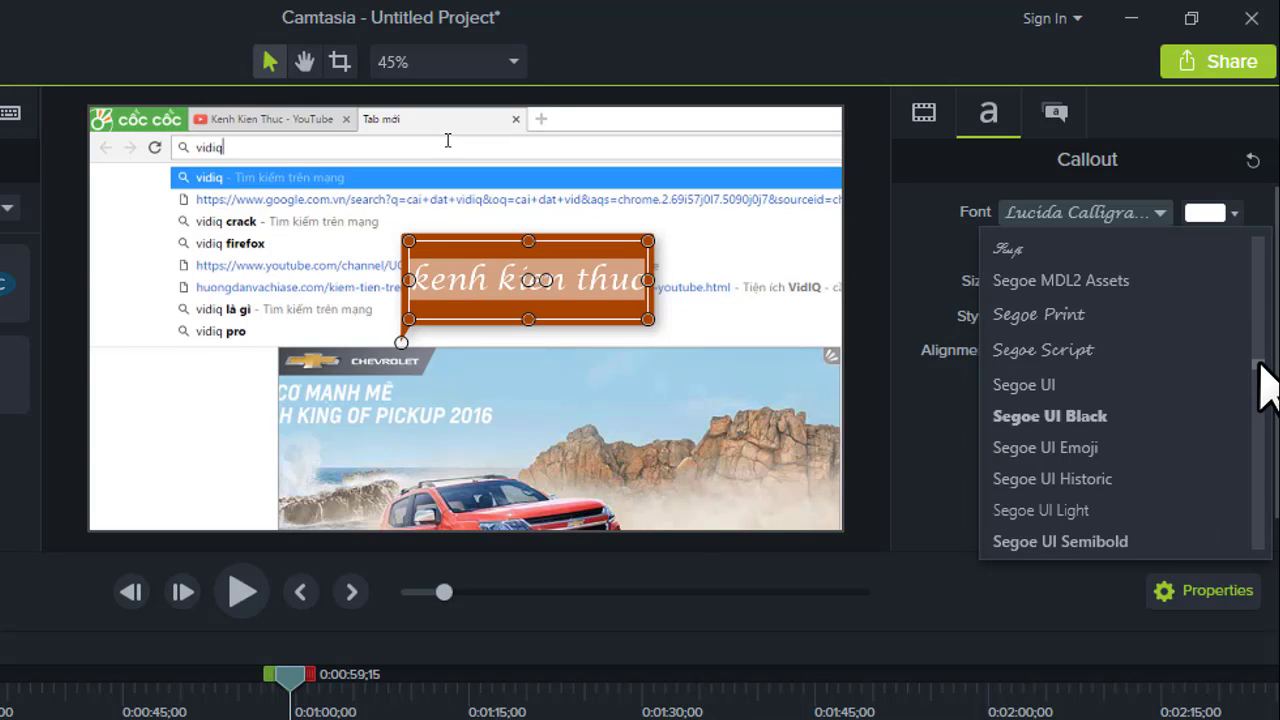
{"action": "left_click", "coordinate": [1072, 416]}
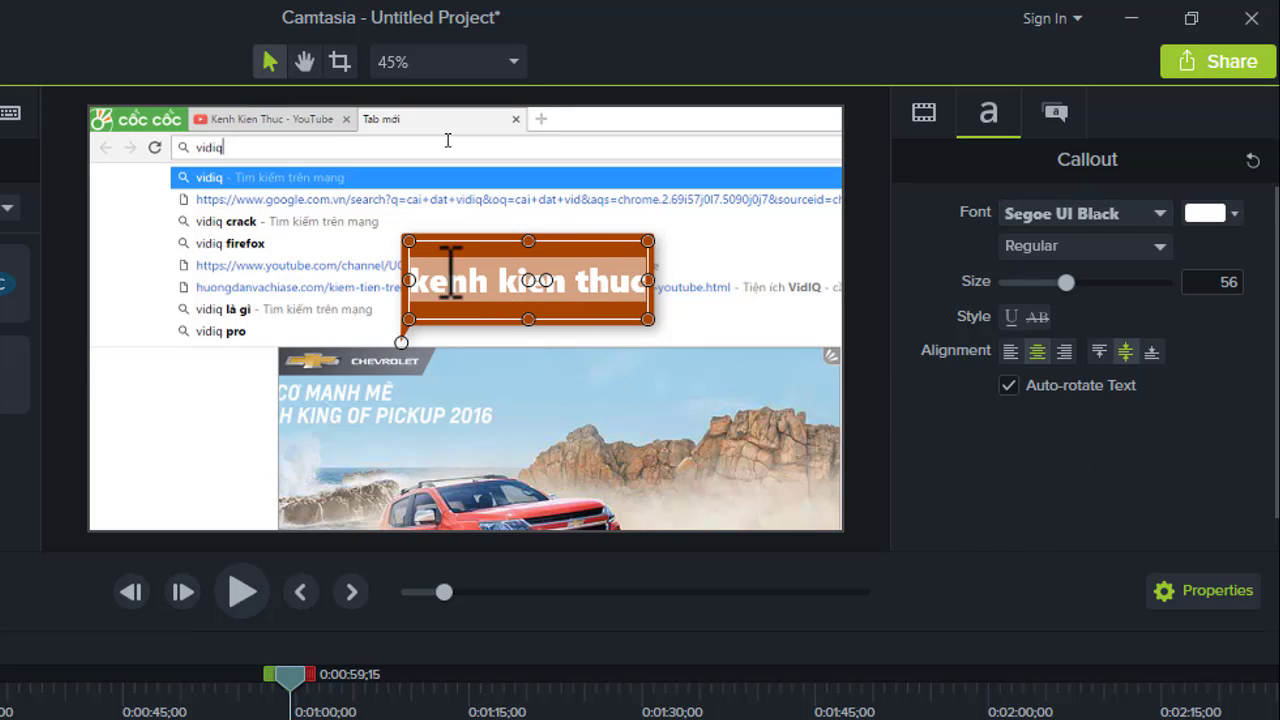
{"action": "left_click", "coordinate": [1158, 212]}
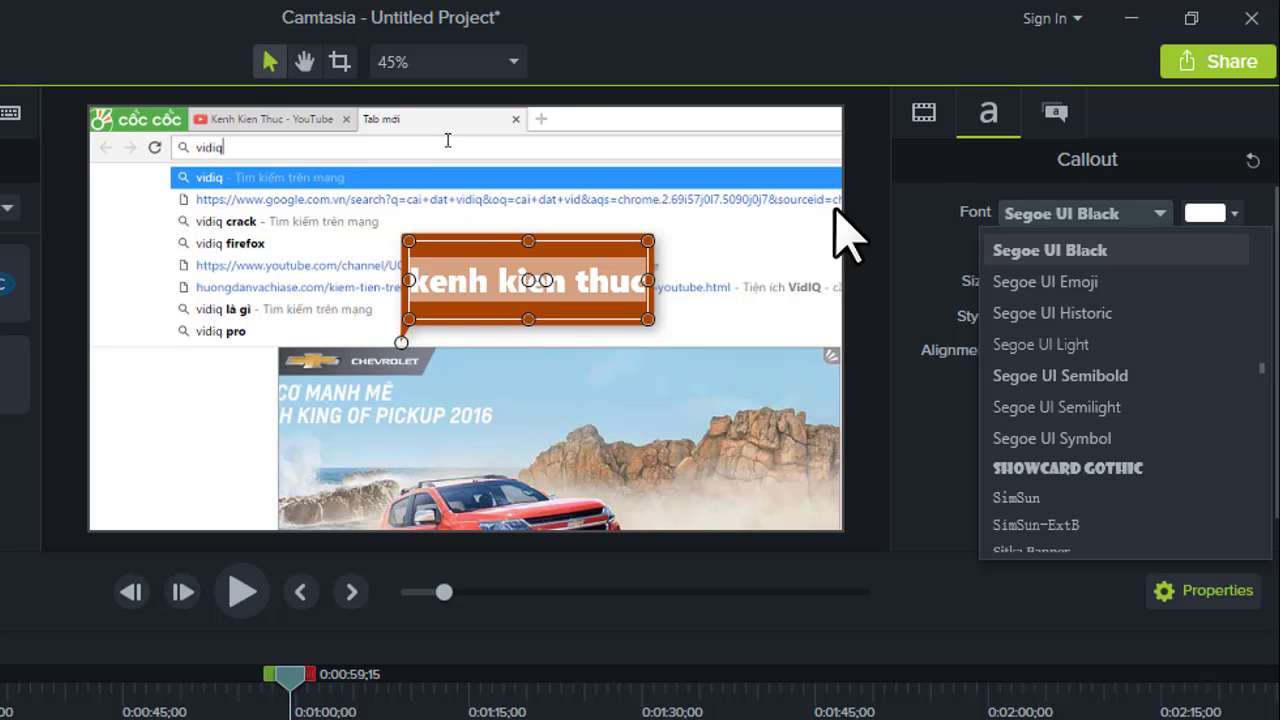
{"action": "left_click", "coordinate": [954, 214]}
{"action": "left_click", "coordinate": [1158, 245]}
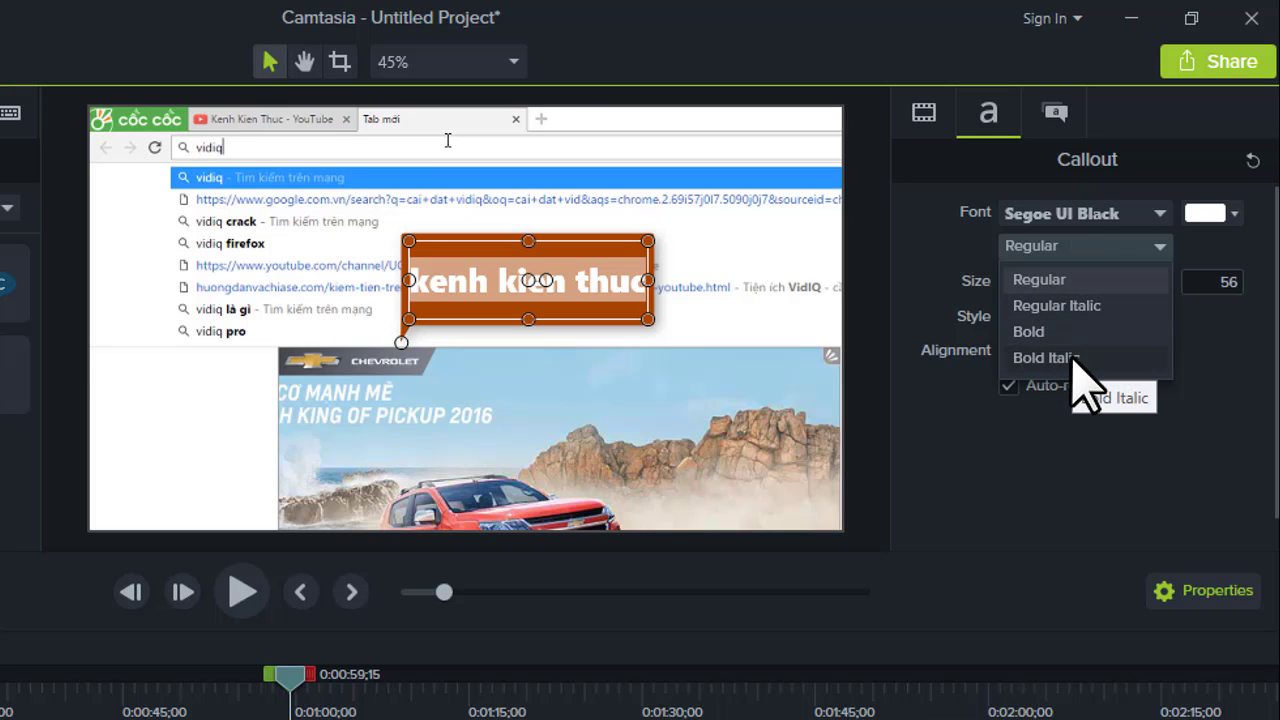
{"action": "left_click", "coordinate": [996, 492]}
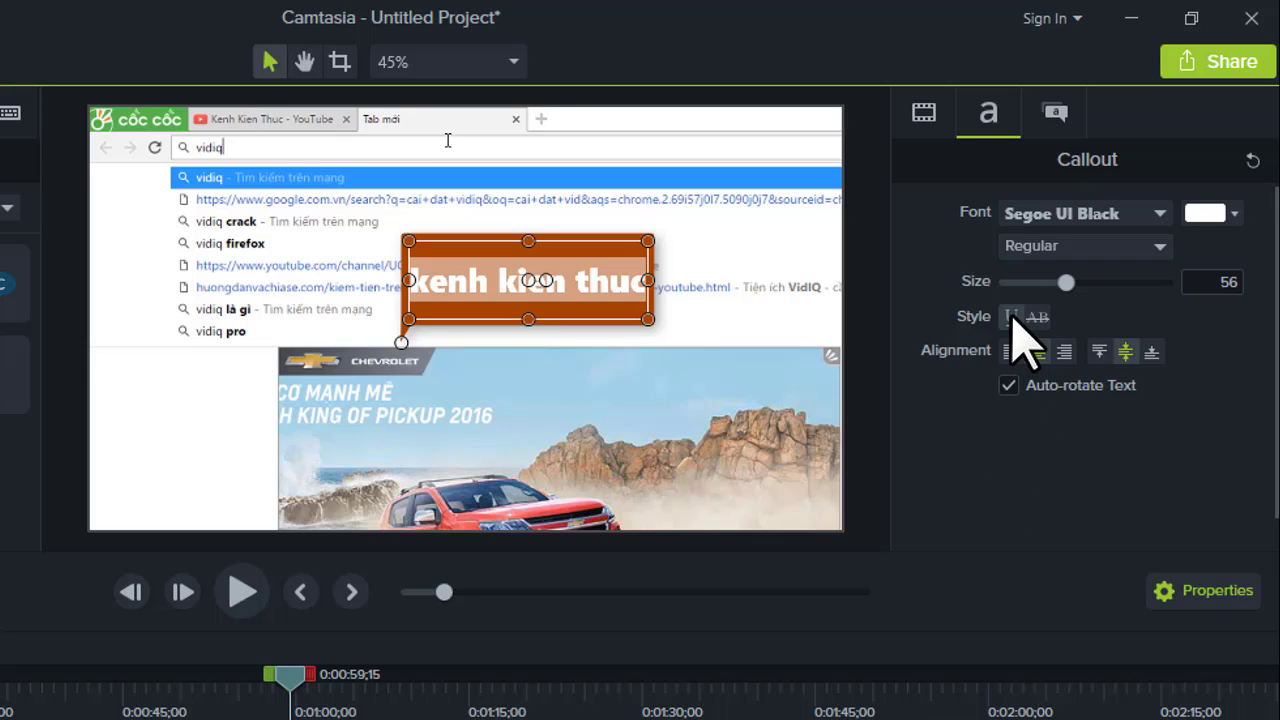
Apply the underline and strikethrough styles to the "kenh kien thuc" callout text.
{"action": "left_click", "coordinate": [1009, 318]}
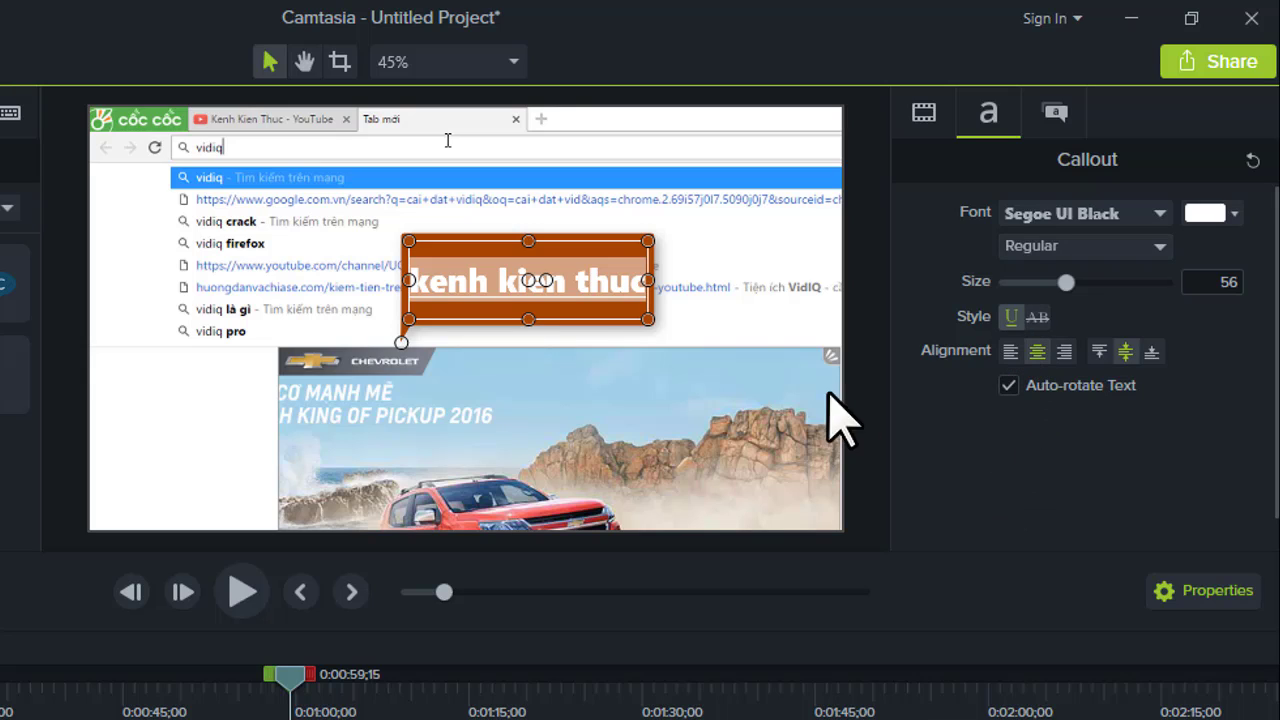
{"action": "left_click", "coordinate": [1037, 318]}
{"action": "left_click", "coordinate": [502, 313]}
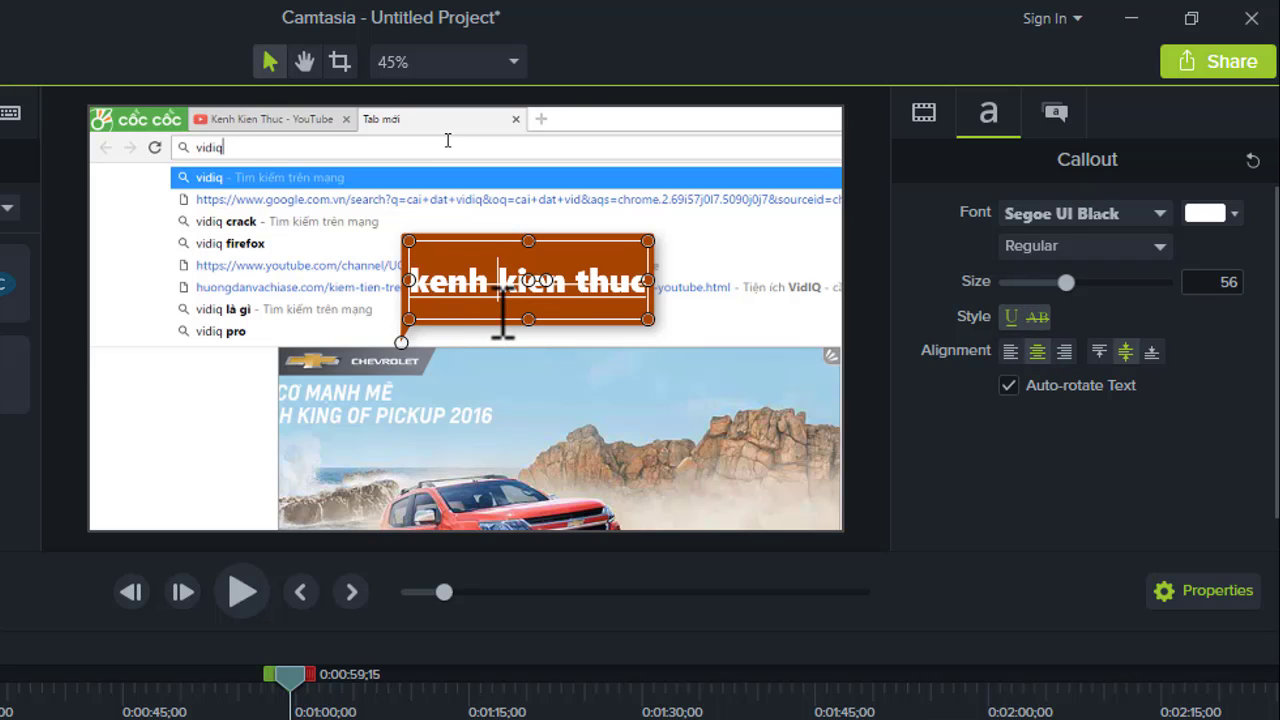
{"action": "left_click", "coordinate": [1010, 317]}
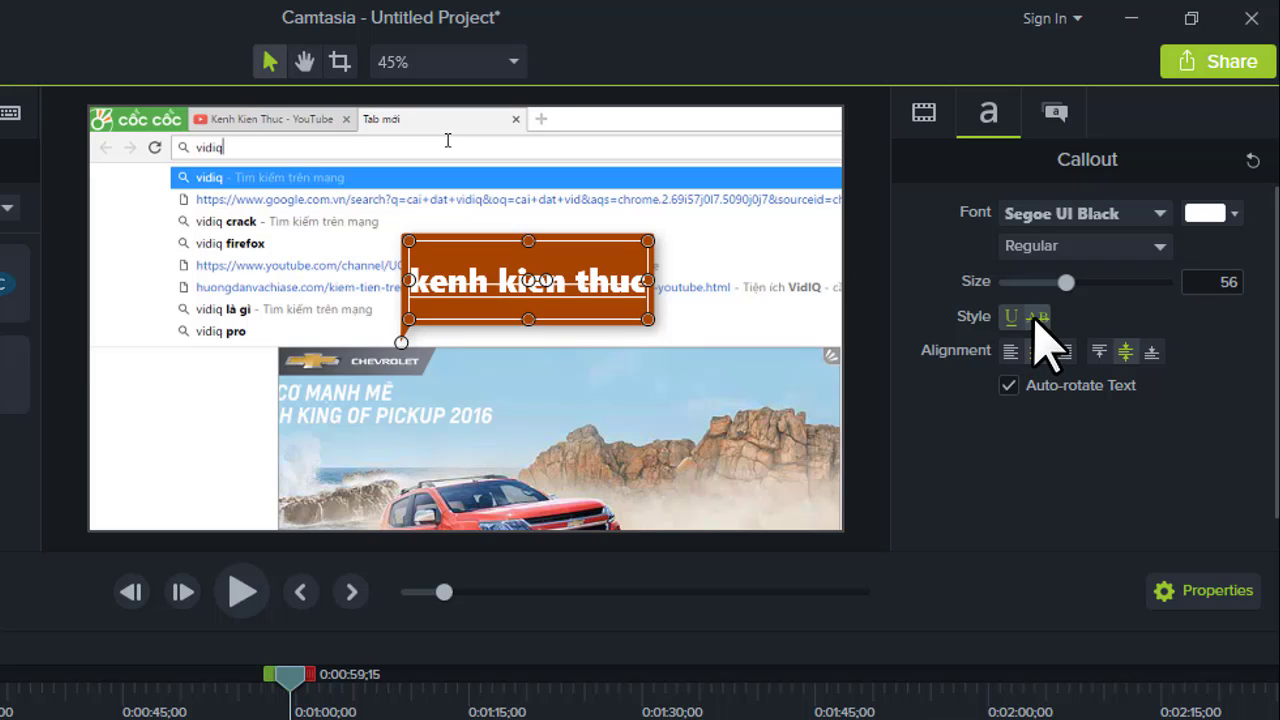
Left-align the whole "kenh kien thuc" callout text and widen the orange callout to nearly the right edge of the video.
{"action": "left_click_drag", "start_coordinate": [408, 281], "coordinate": [660, 283]}
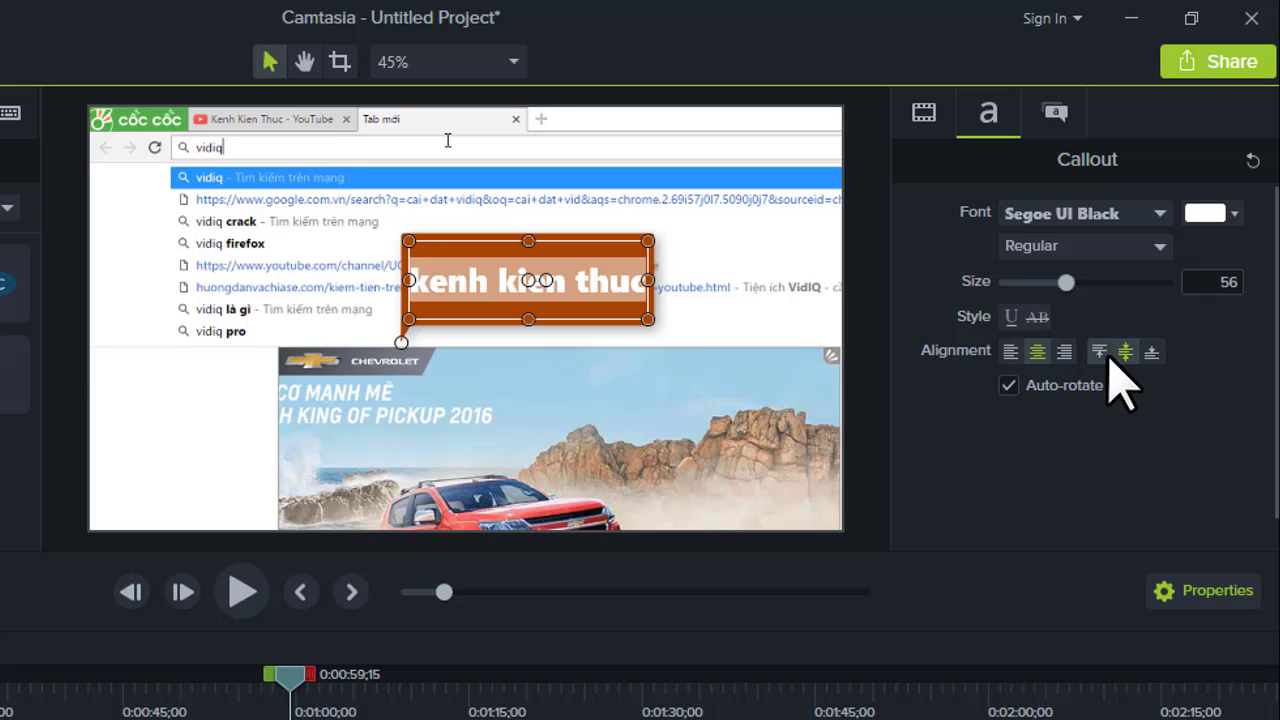
{"action": "left_click", "coordinate": [1011, 351]}
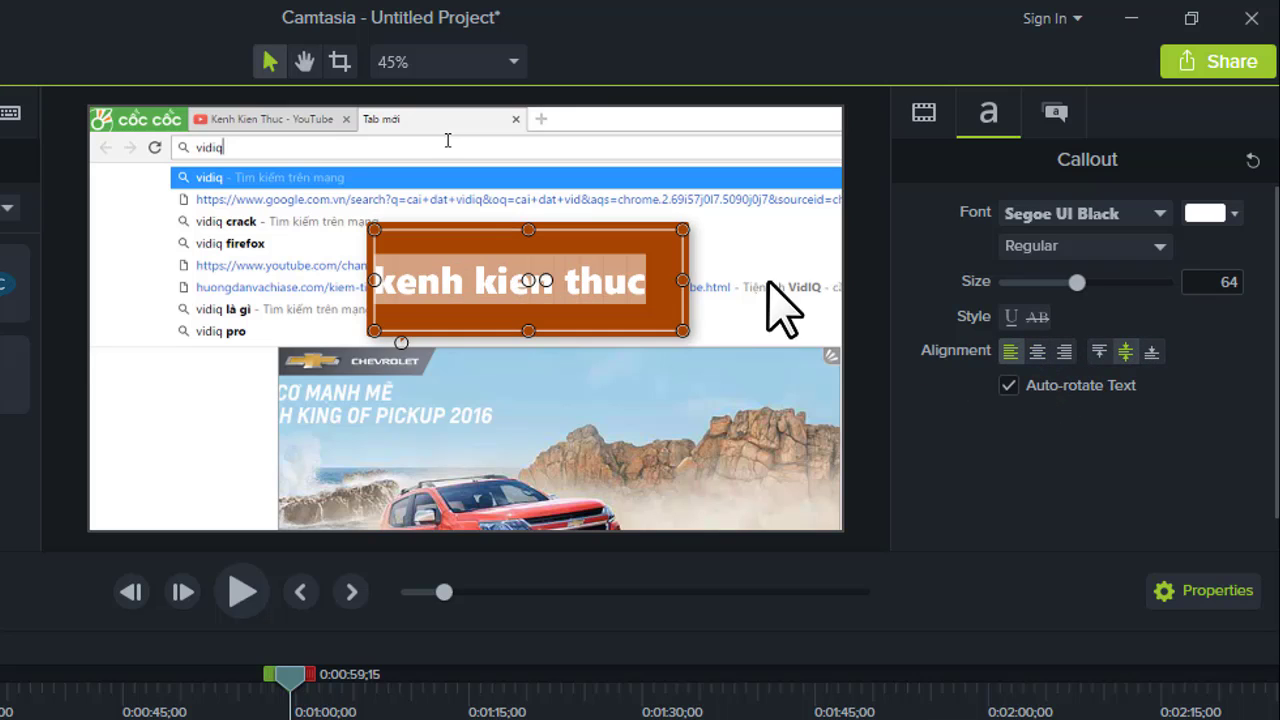
{"action": "left_click_drag", "start_coordinate": [683, 280], "coordinate": [821, 280]}
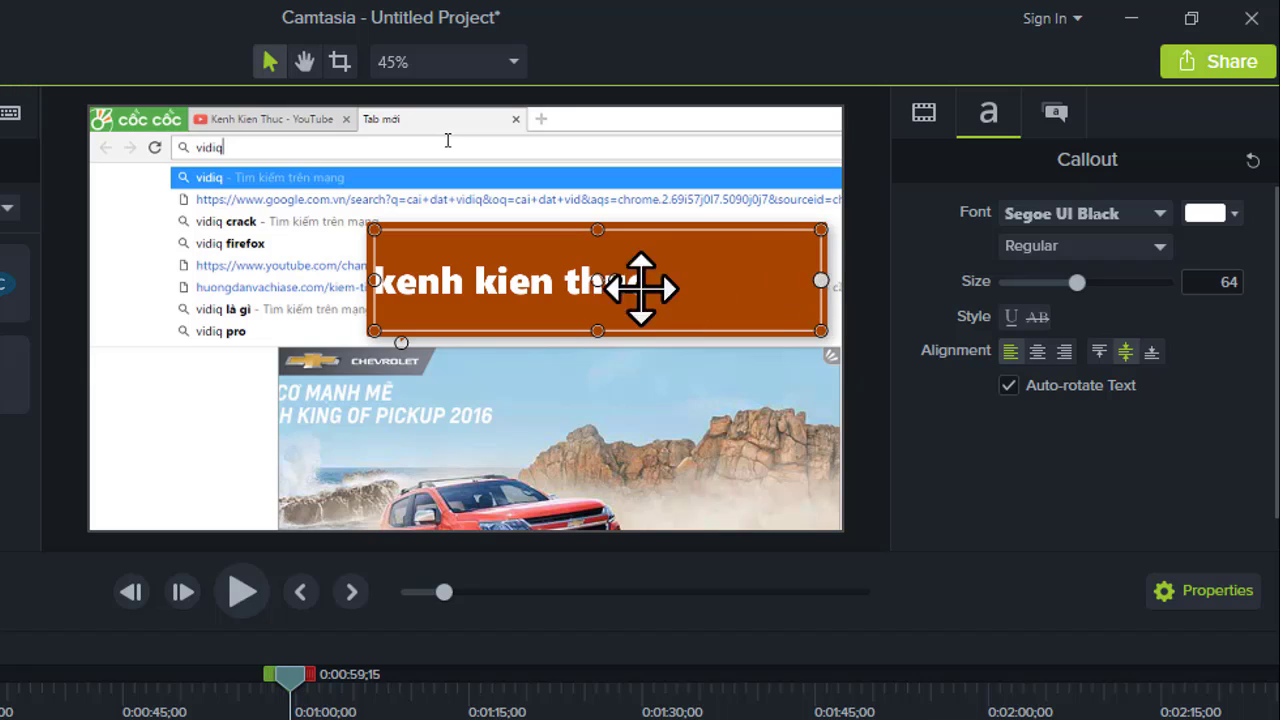
Try right, top and bottom alignment on the "kenh kien thuc" text, ending with it centred horizontally and vertically.
{"action": "left_click", "coordinate": [1065, 352]}
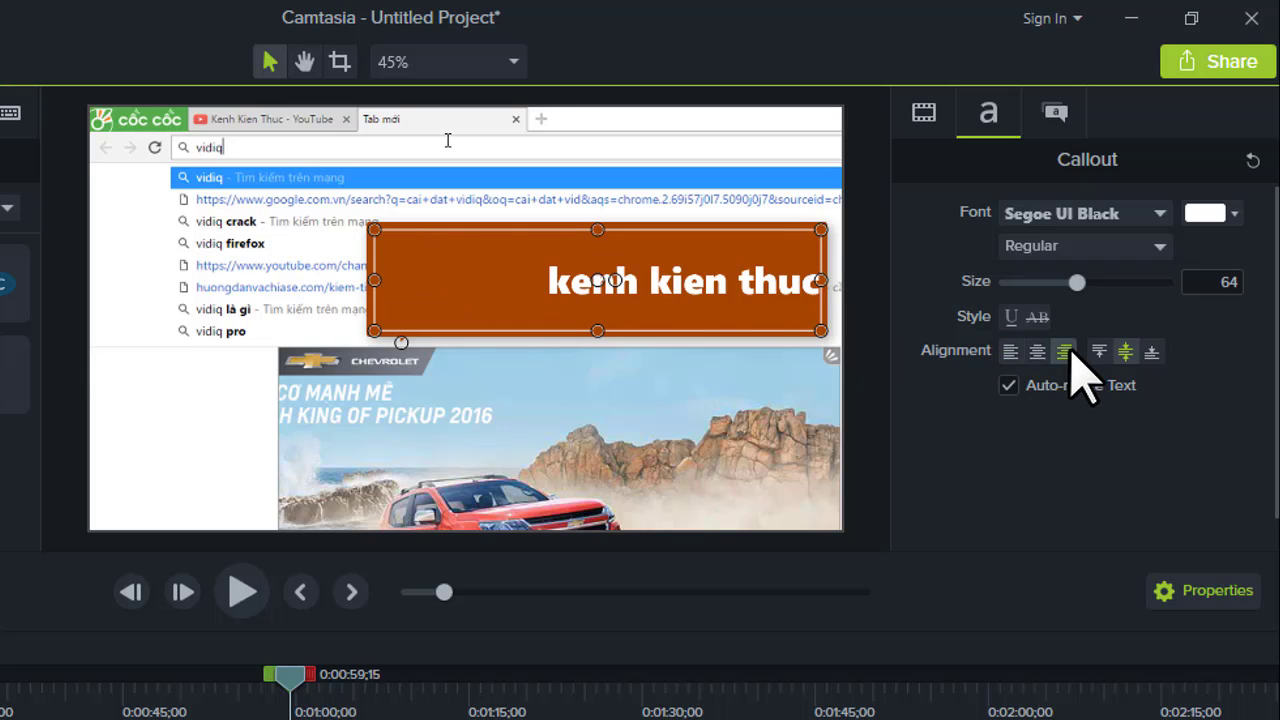
{"action": "left_click", "coordinate": [1040, 352]}
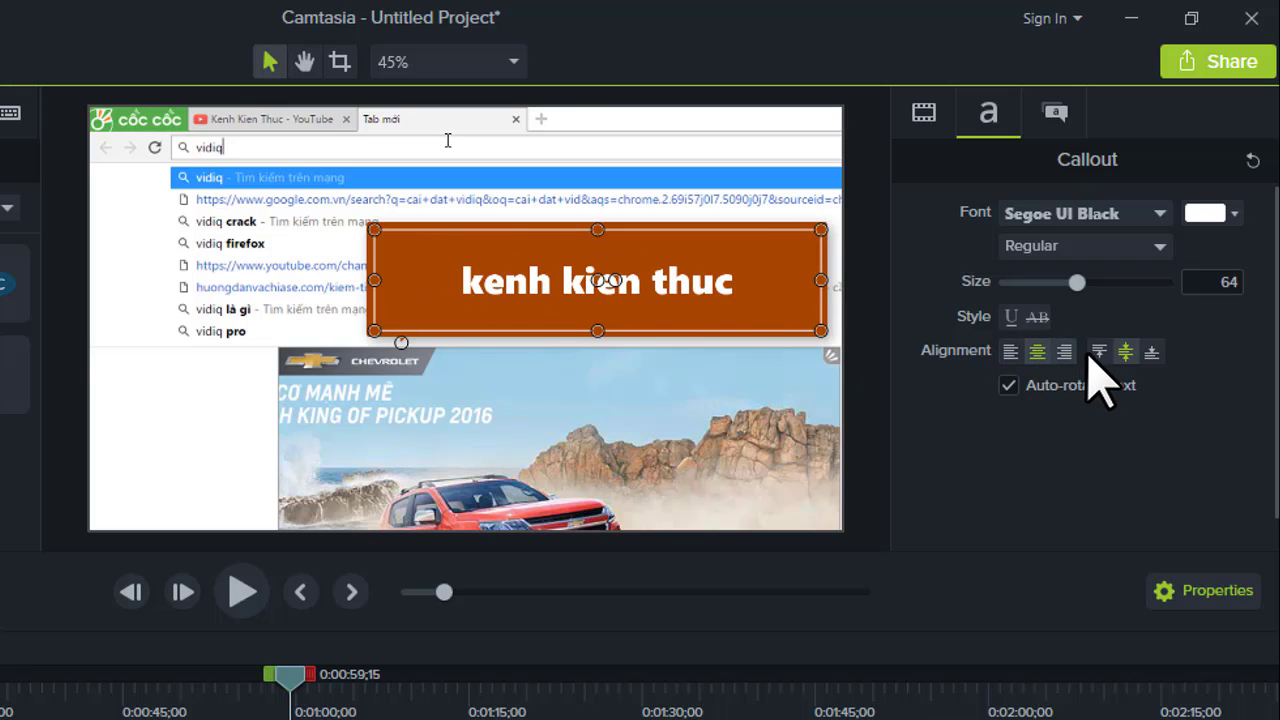
{"action": "left_click", "coordinate": [1100, 352]}
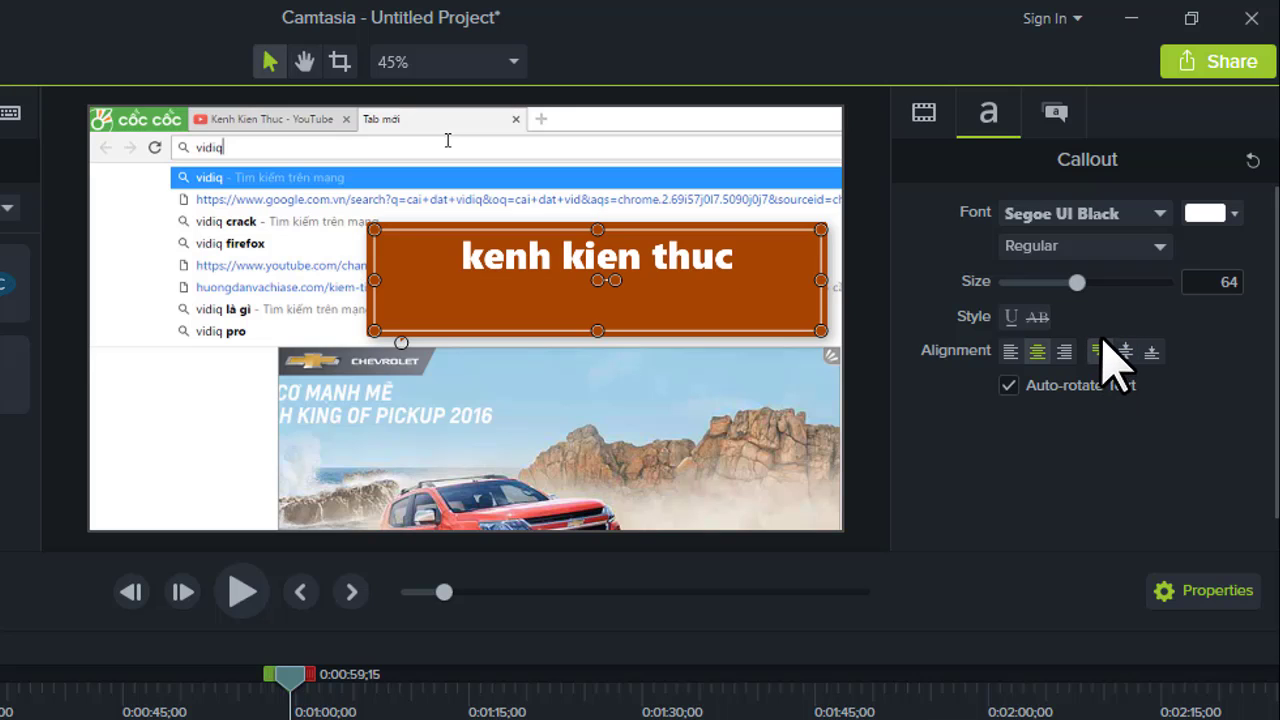
{"action": "left_click", "coordinate": [1124, 351]}
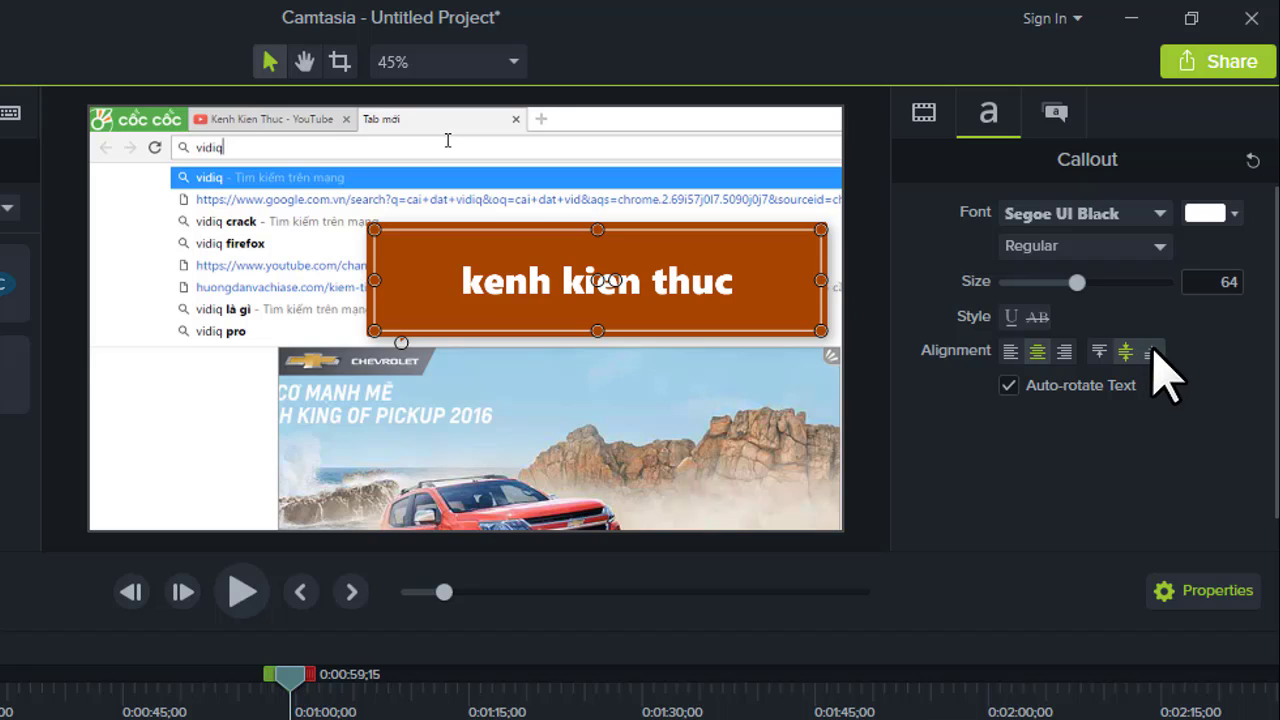
{"action": "left_click", "coordinate": [1151, 352]}
{"action": "left_click", "coordinate": [1124, 351]}
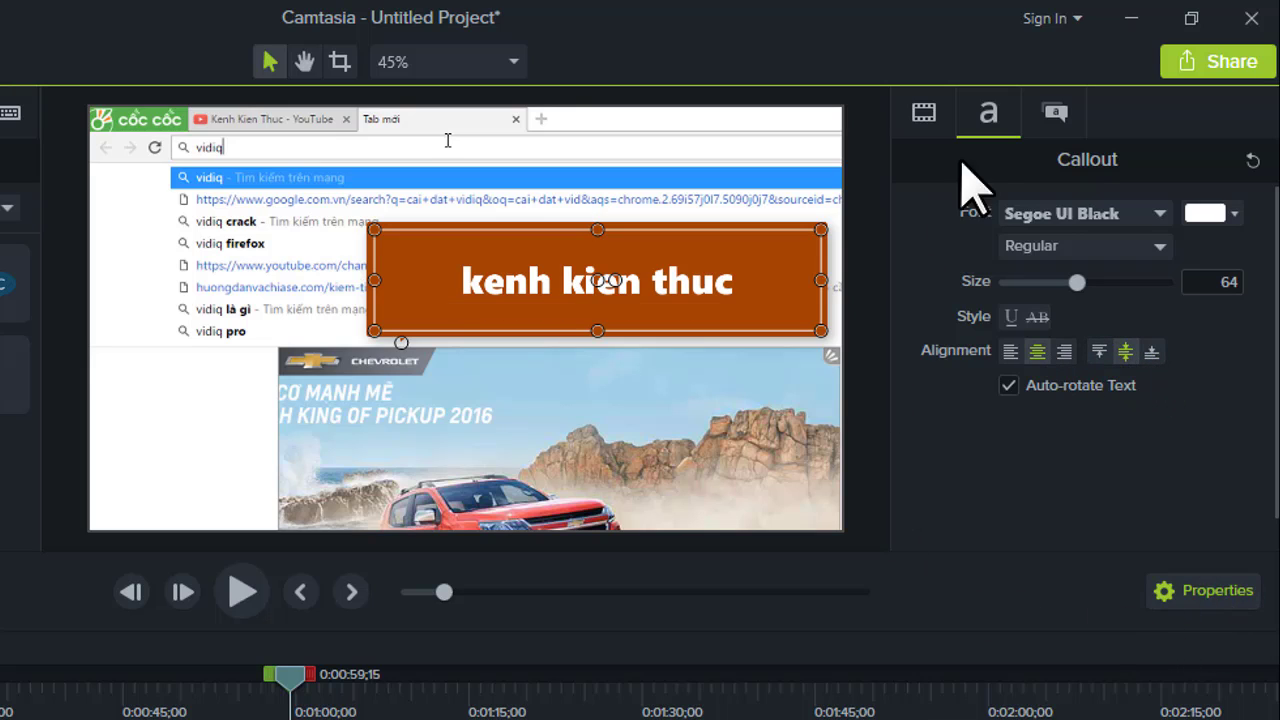
{"action": "left_click", "coordinate": [1227, 600]}
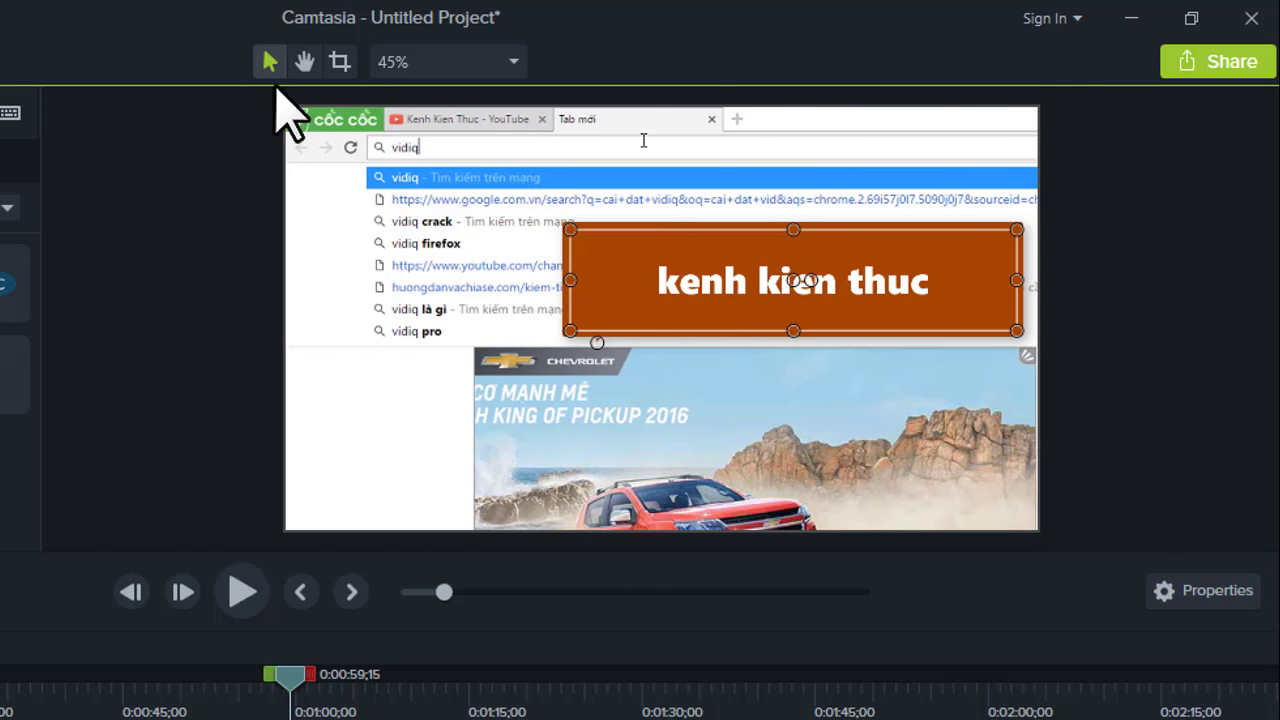
{"action": "left_click", "coordinate": [1200, 598]}
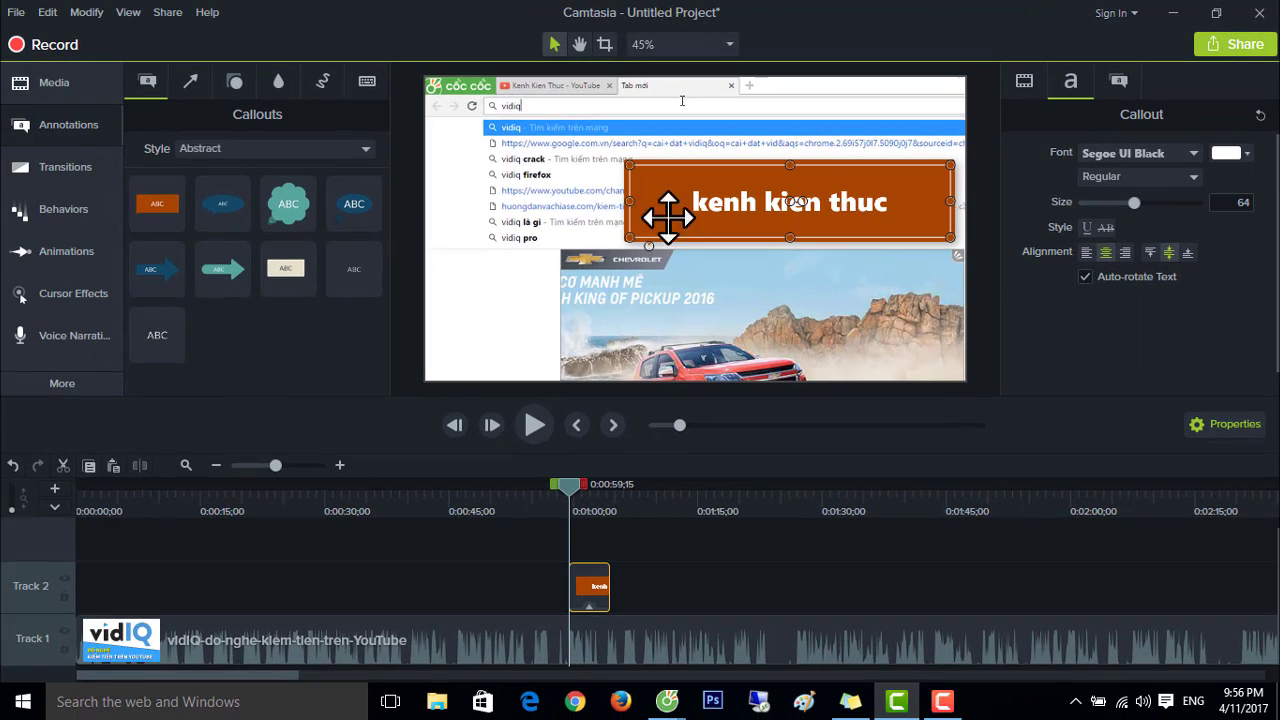
Add a teal cloud callout reading "MMO" beside the orange callout and rotate it so the text slants upward.
{"action": "left_click", "coordinate": [492, 277]}
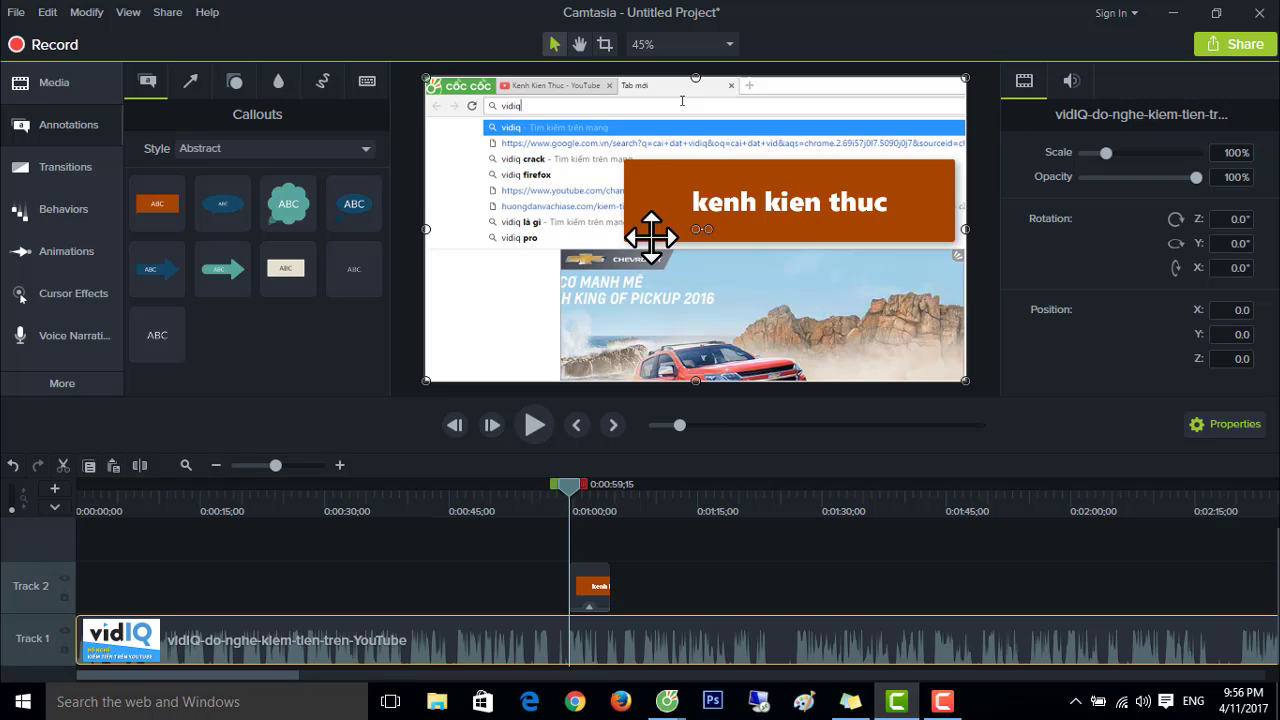
{"action": "left_click_drag", "start_coordinate": [287, 197], "coordinate": [529, 214]}
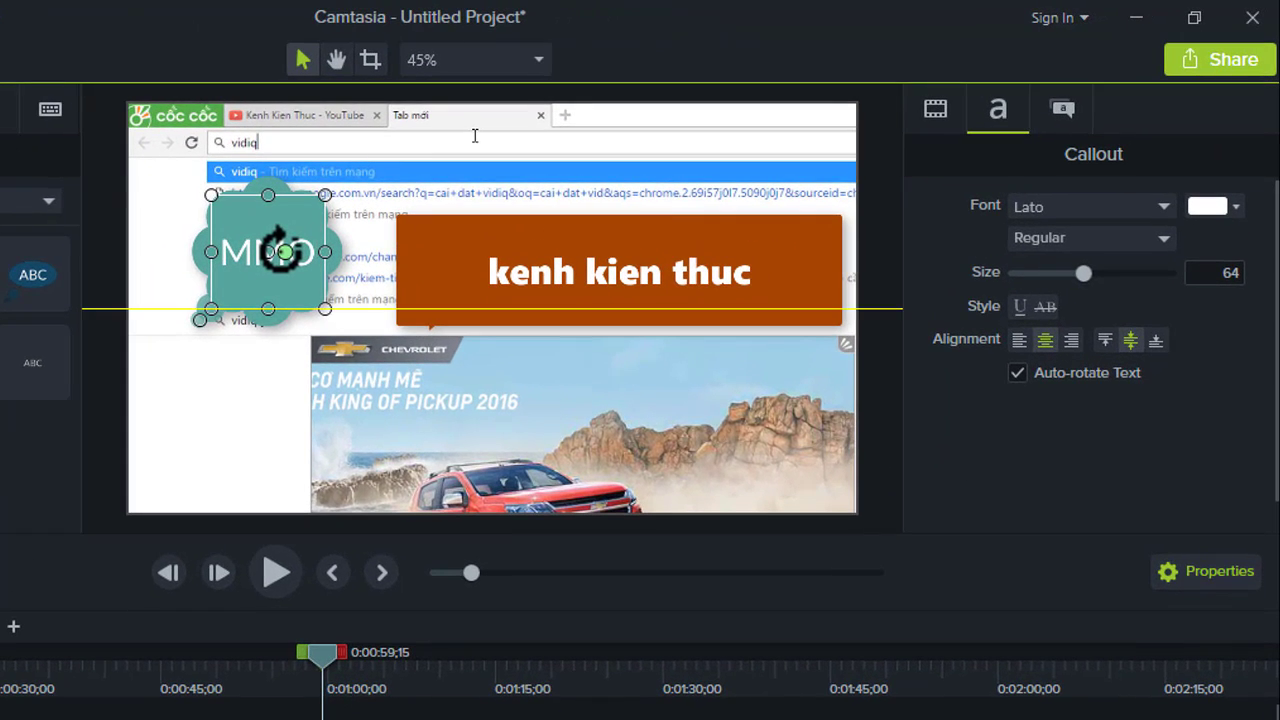
{"action": "left_click_drag", "start_coordinate": [539, 187], "coordinate": [541, 195]}
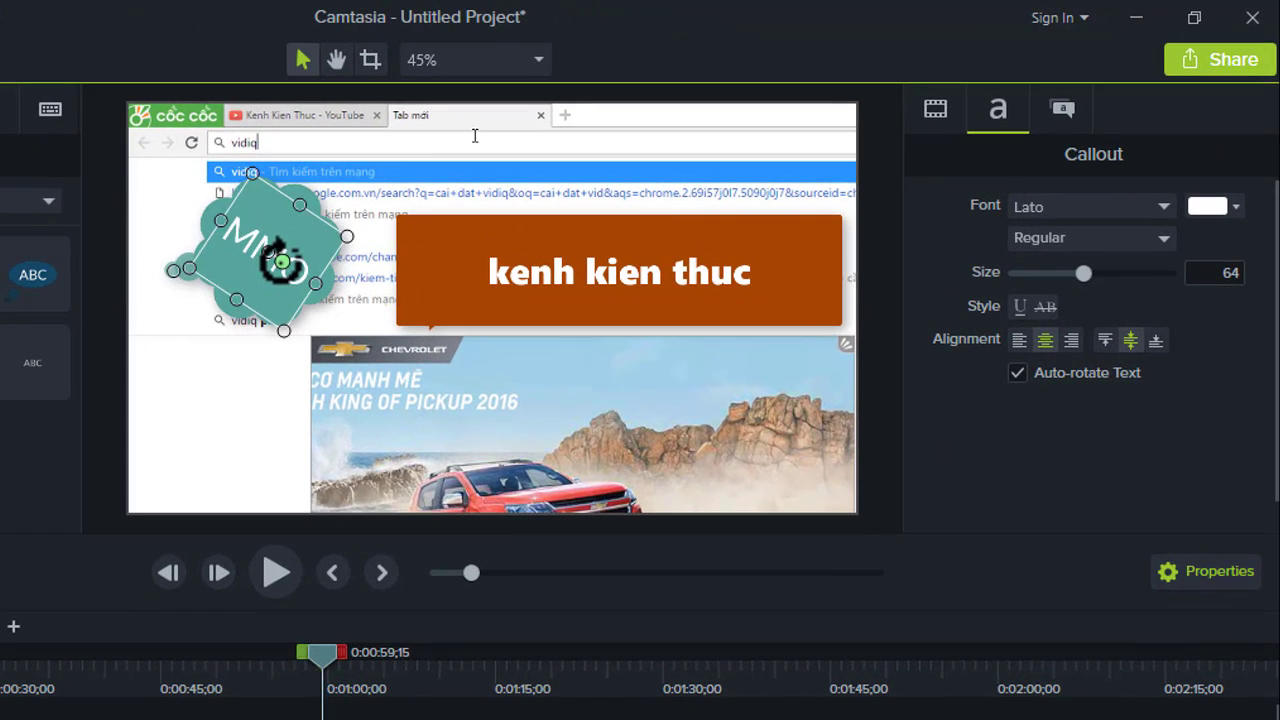
{"action": "left_click_drag", "start_coordinate": [270, 262], "coordinate": [297, 218]}
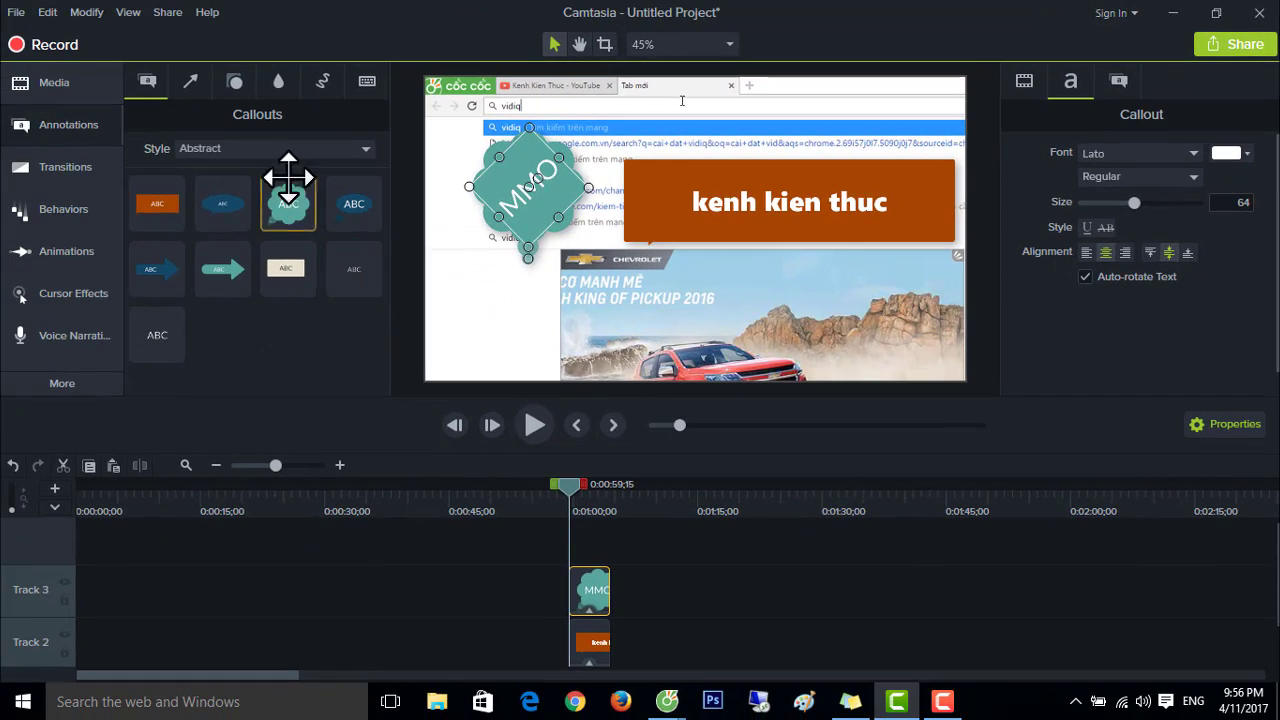
Browse the Basic, Bold, Urban and Legacy styles of the callout library.
{"action": "left_click", "coordinate": [366, 148]}
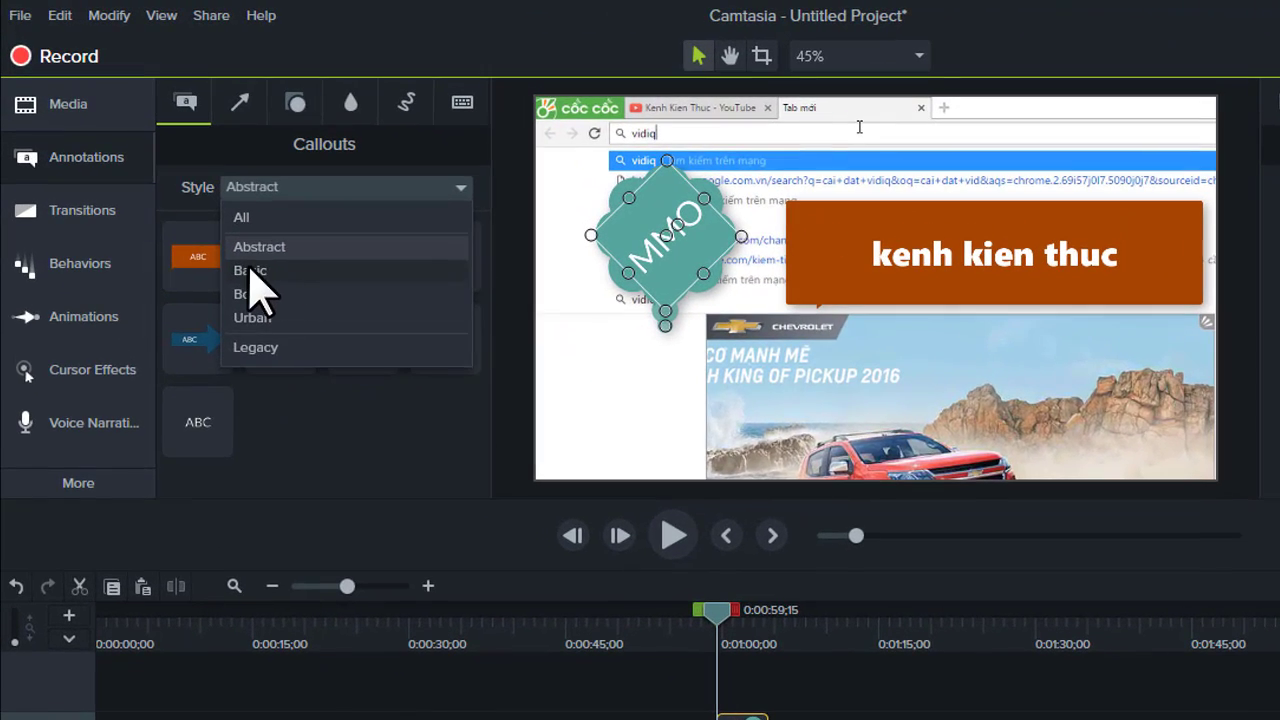
{"action": "left_click", "coordinate": [242, 261]}
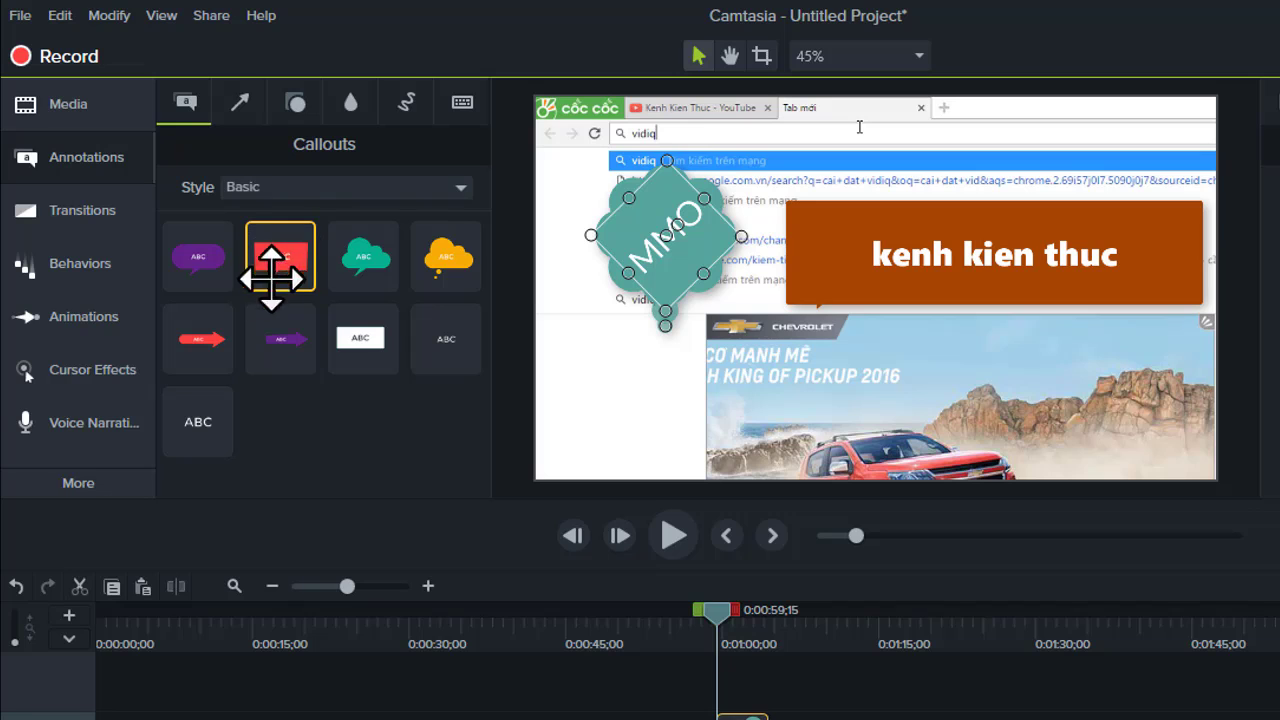
{"action": "left_click", "coordinate": [450, 188]}
{"action": "left_click", "coordinate": [272, 294]}
{"action": "left_click", "coordinate": [370, 188]}
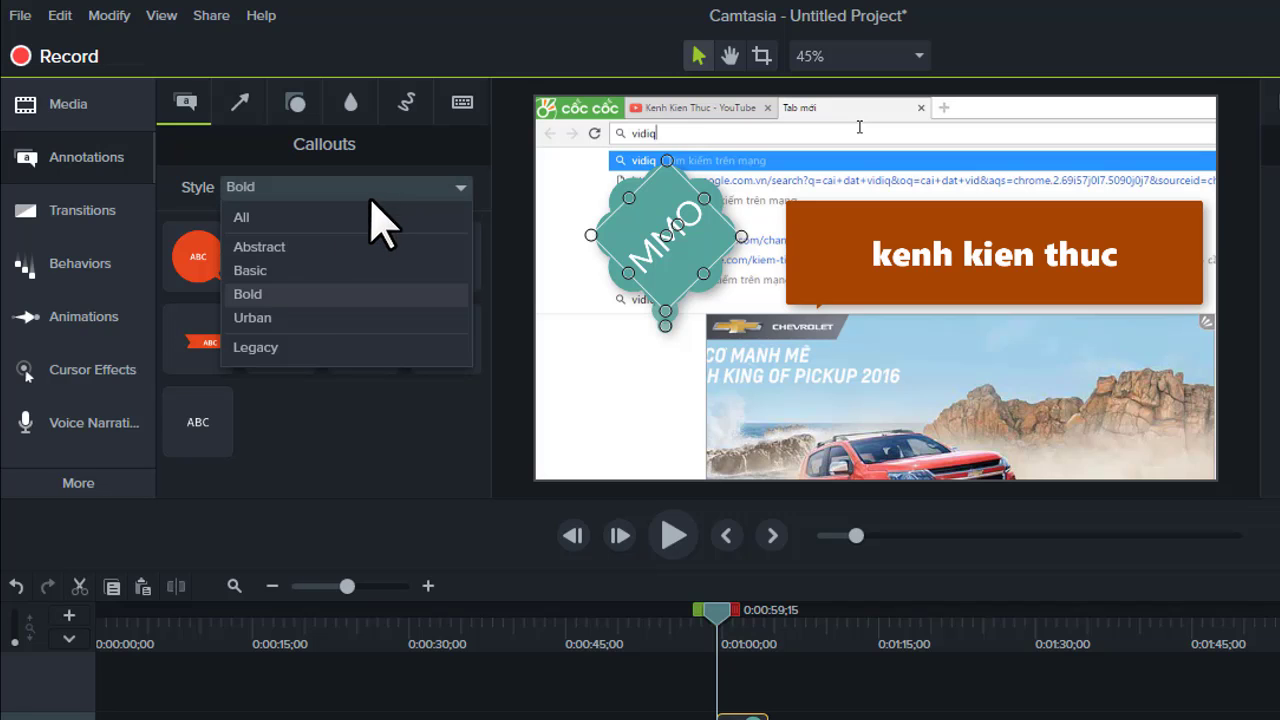
{"action": "left_click", "coordinate": [282, 317]}
{"action": "left_click", "coordinate": [356, 188]}
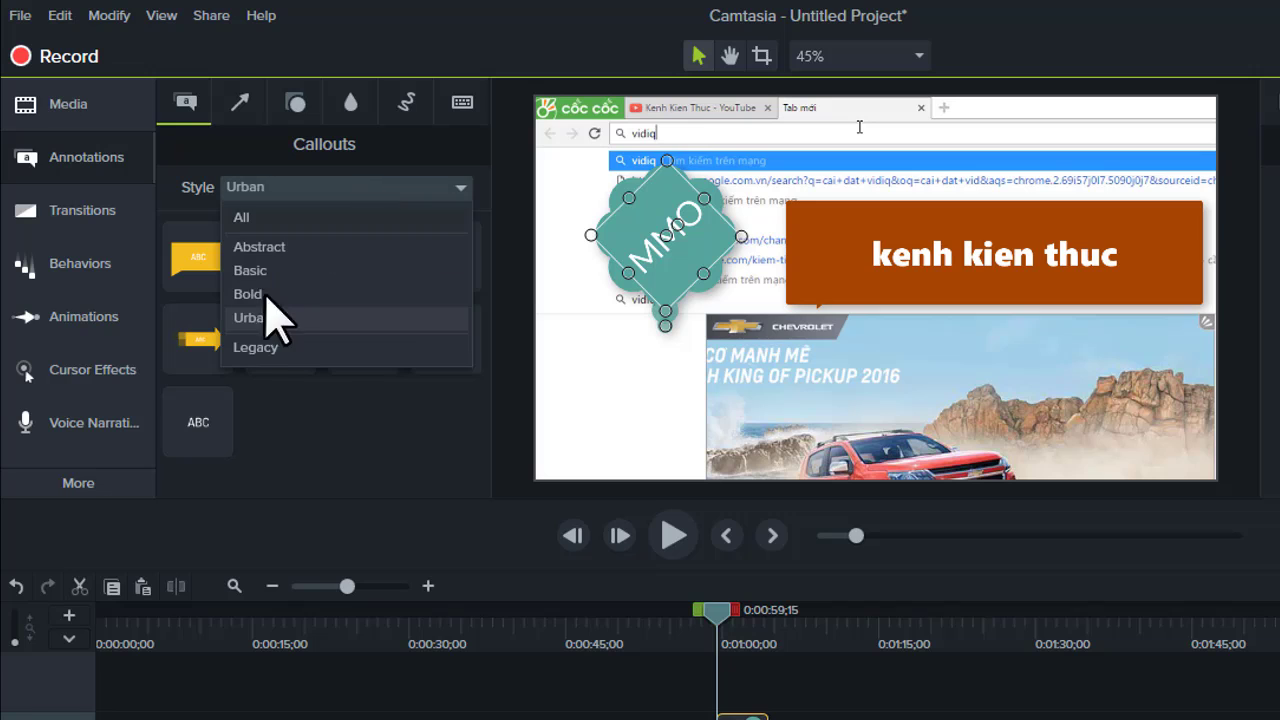
{"action": "left_click", "coordinate": [265, 348]}
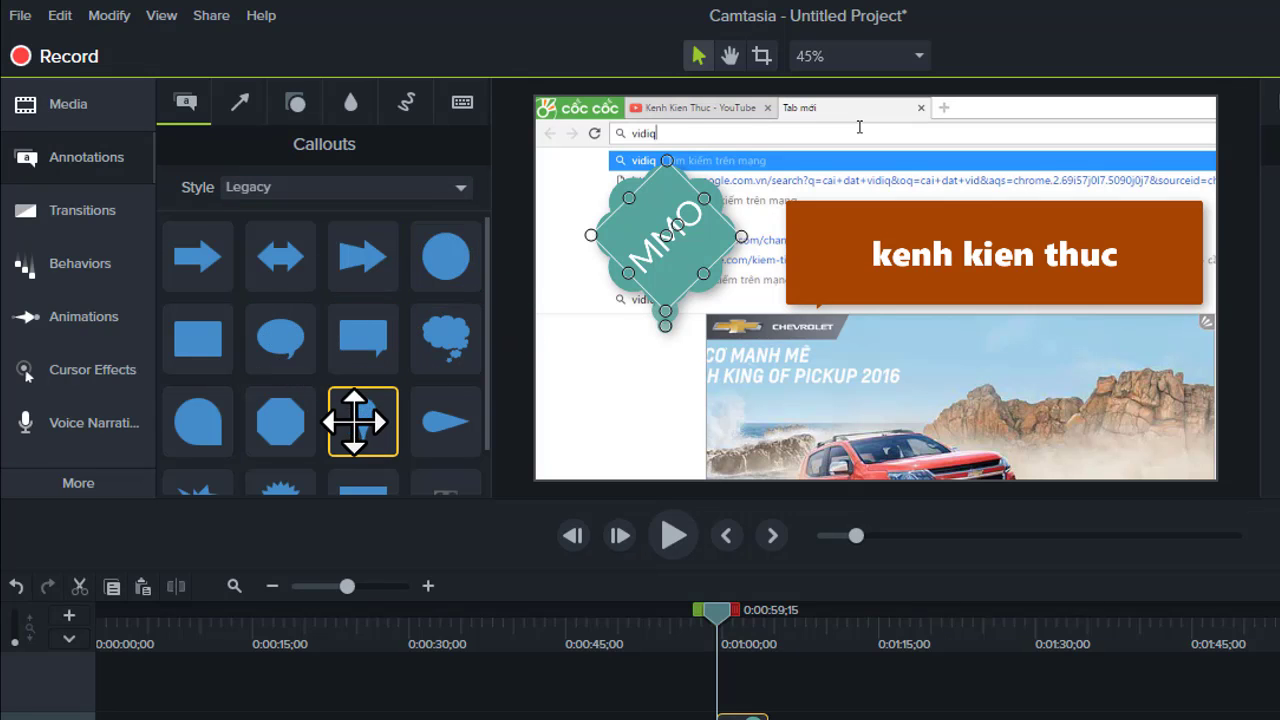
Add the blue Legacy pin callout to the canvas, shrink it and place it overlapping the orange callout's lower right part.
{"action": "left_click_drag", "start_coordinate": [363, 414], "coordinate": [940, 295]}
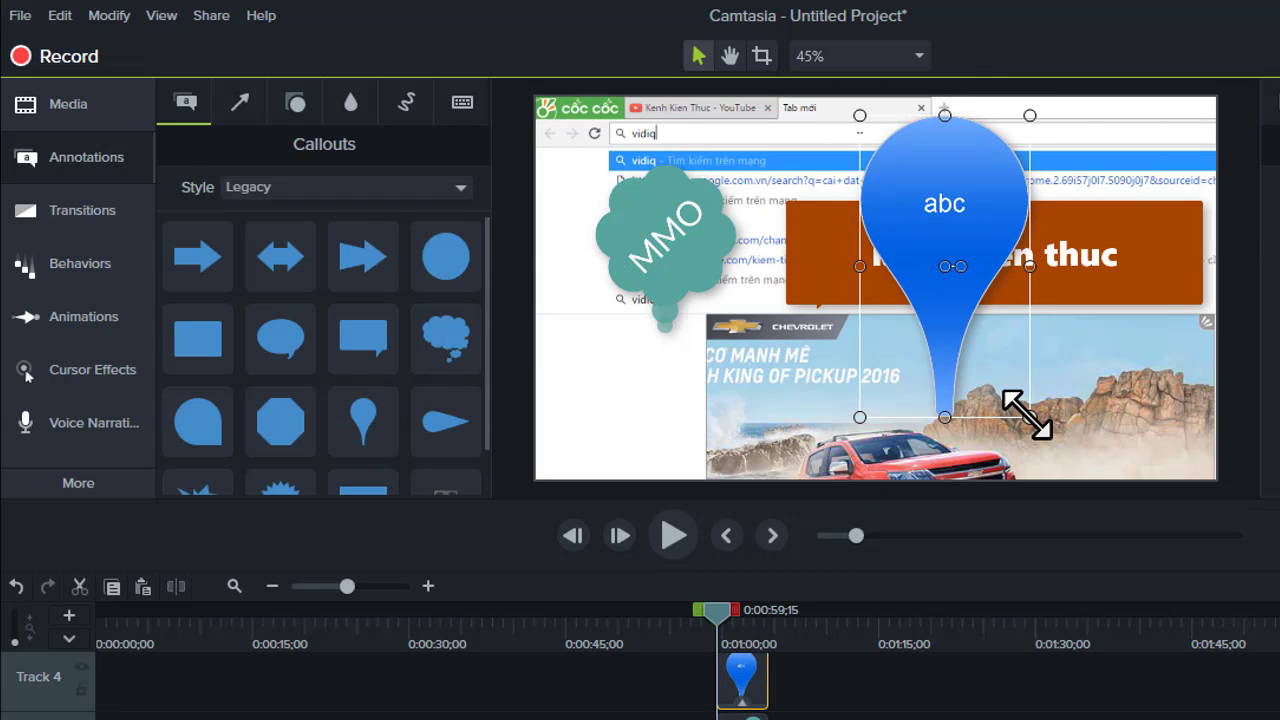
{"action": "left_click_drag", "start_coordinate": [1027, 414], "coordinate": [962, 292]}
{"action": "left_click_drag", "start_coordinate": [943, 171], "coordinate": [1096, 322]}
{"action": "left_click", "coordinate": [1257, 118]}
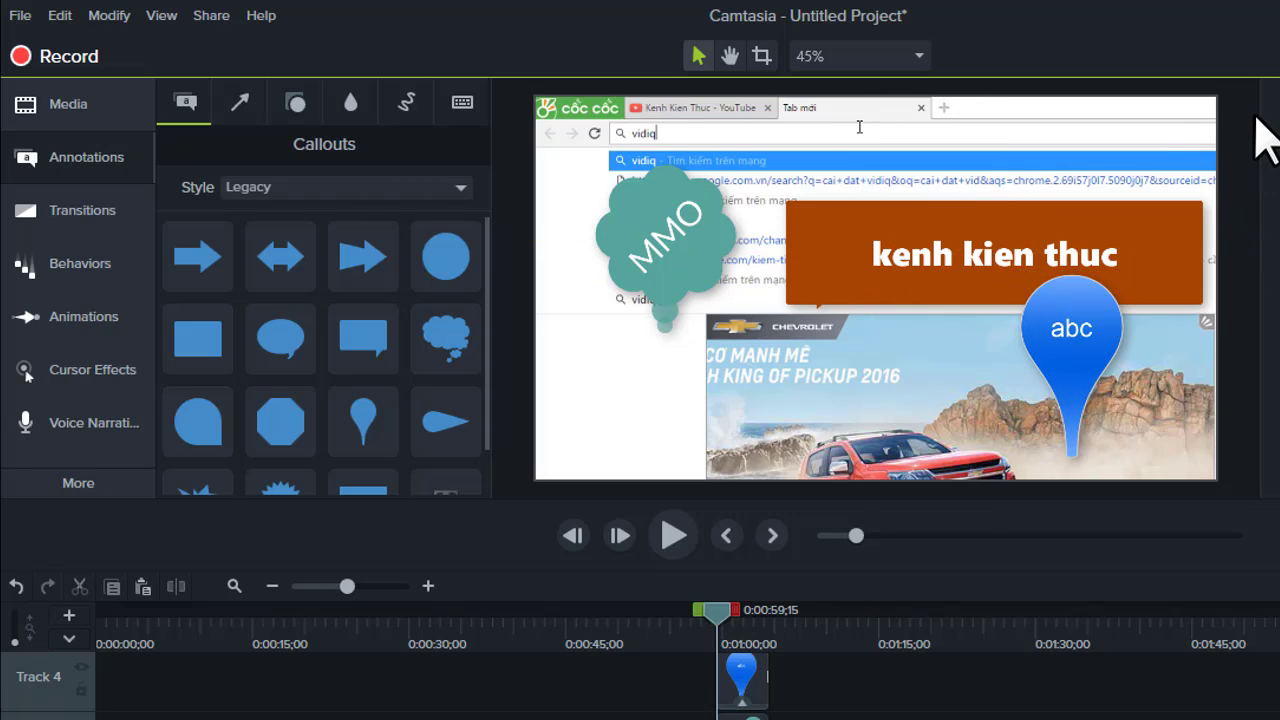
Add the curved green Legacy arrow below the "MMO" cloud and rotate it so its head points up toward the orange callout.
{"action": "left_click", "coordinate": [240, 104]}
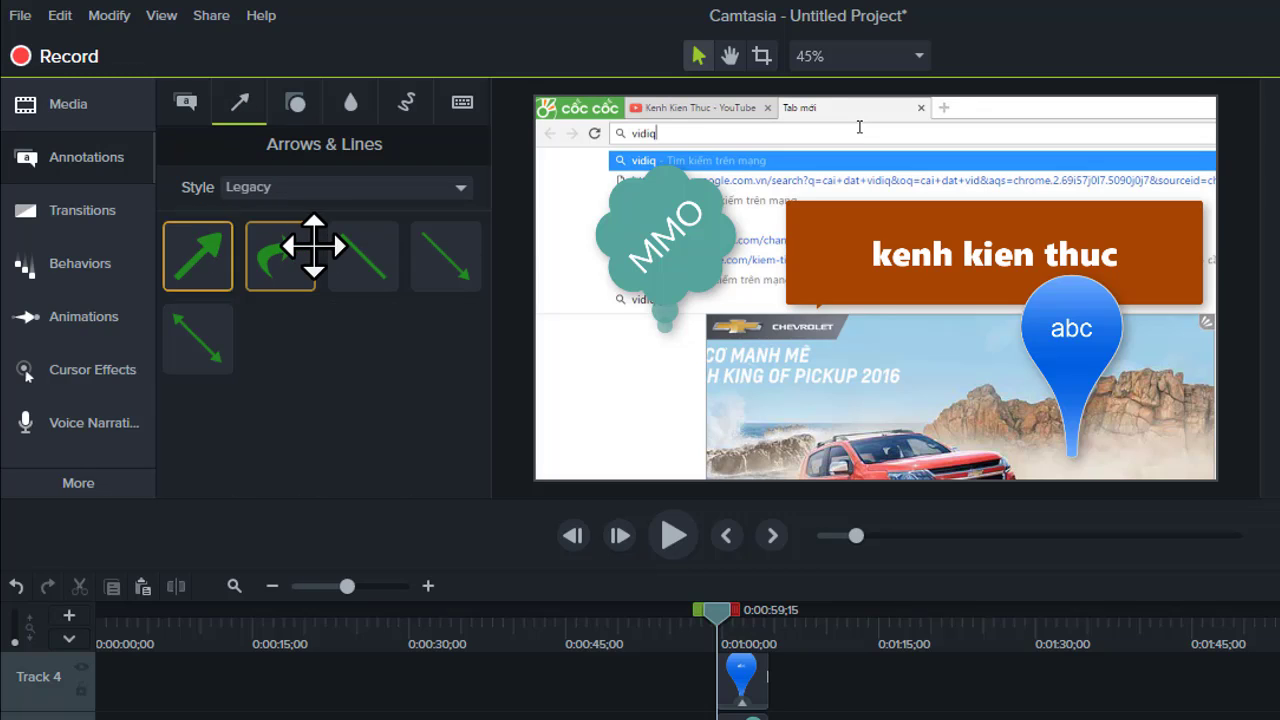
{"action": "left_click_drag", "start_coordinate": [305, 250], "coordinate": [721, 318]}
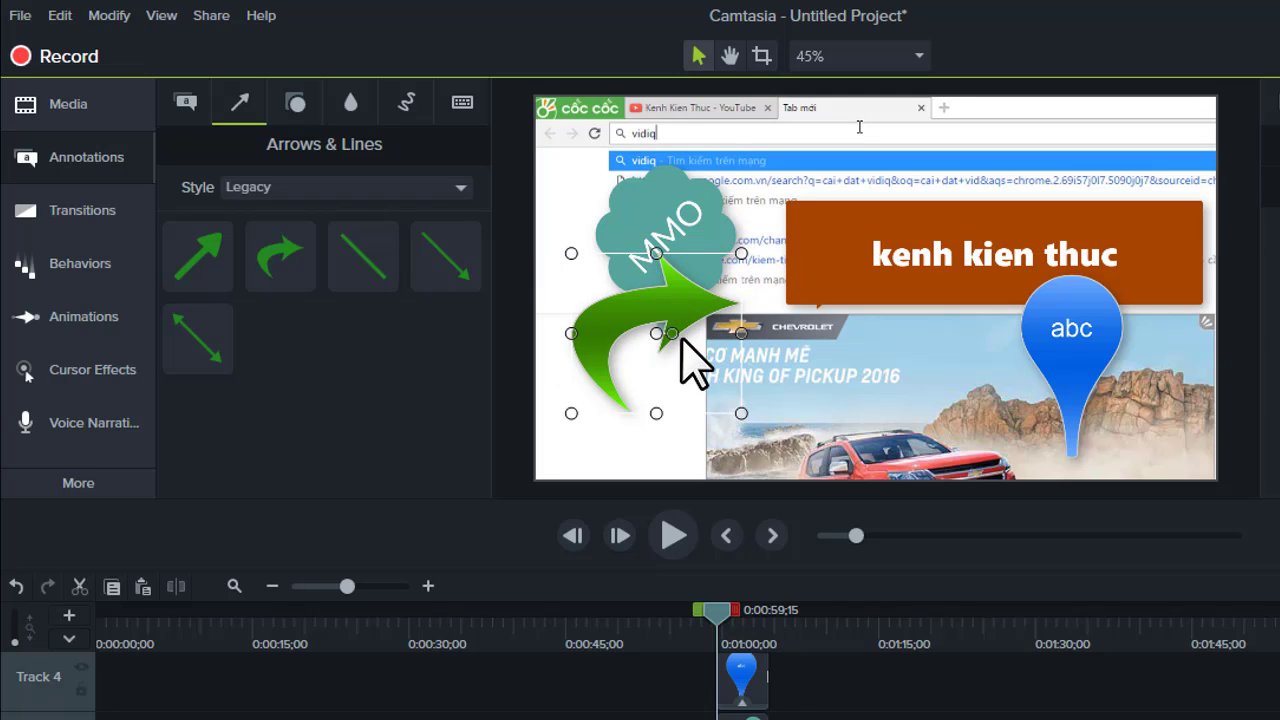
{"action": "left_click_drag", "start_coordinate": [669, 333], "coordinate": [747, 285]}
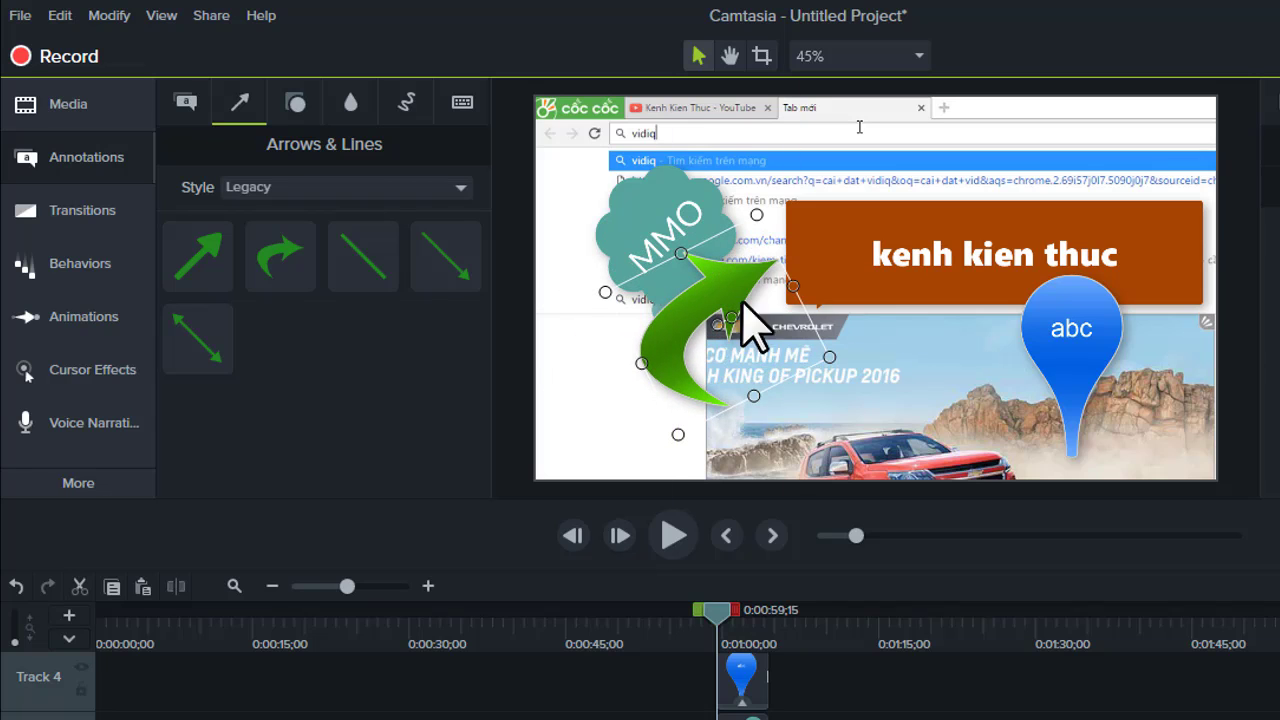
Move the blue "abc" pin to the tail end of the curved green arrow.
{"action": "left_click", "coordinate": [1079, 330]}
{"action": "left_click_drag", "start_coordinate": [1079, 330], "coordinate": [784, 401]}
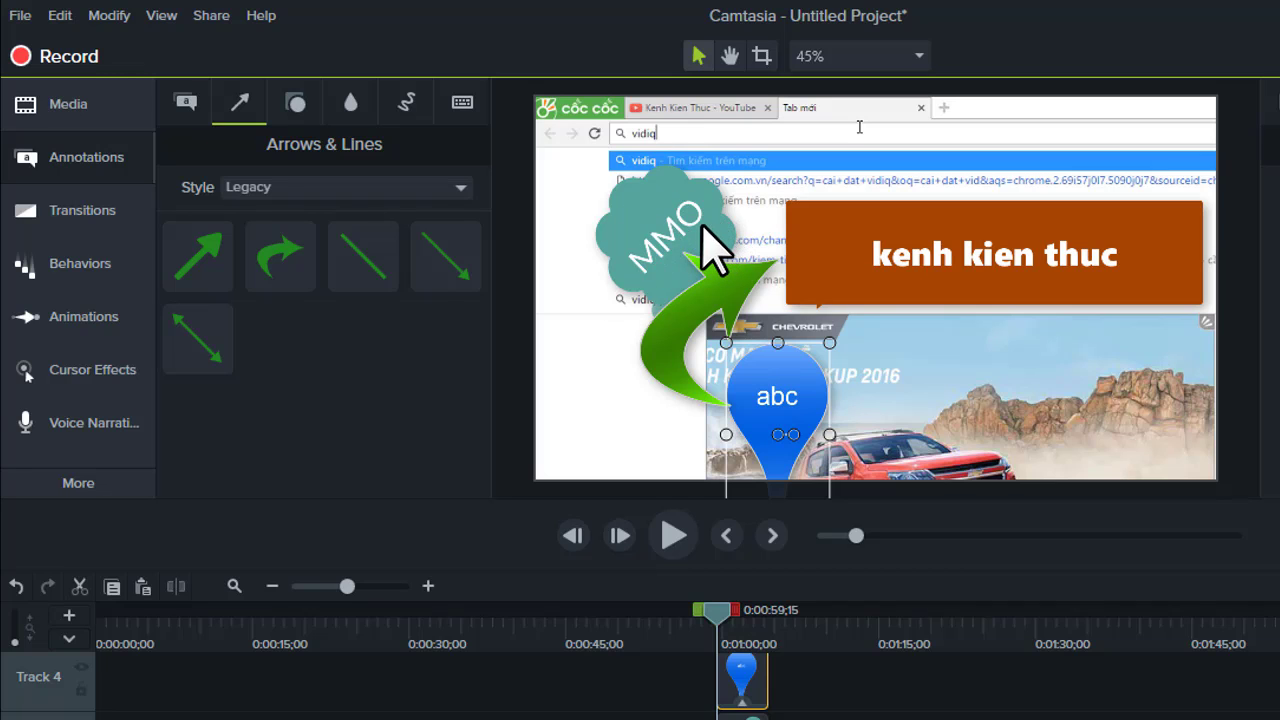
Rotate the "MMO" cloud so its tail points up and place it at the video's left edge, beside the green arrow.
{"action": "left_click", "coordinate": [664, 214]}
{"action": "mouse_move", "coordinate": [657, 214]}
{"action": "left_mouse_down"}
{"action": "mouse_move", "coordinate": [634, 257]}
{"action": "mouse_move", "coordinate": [651, 223]}
{"action": "mouse_move", "coordinate": [655, 236]}
{"action": "left_mouse_up"}
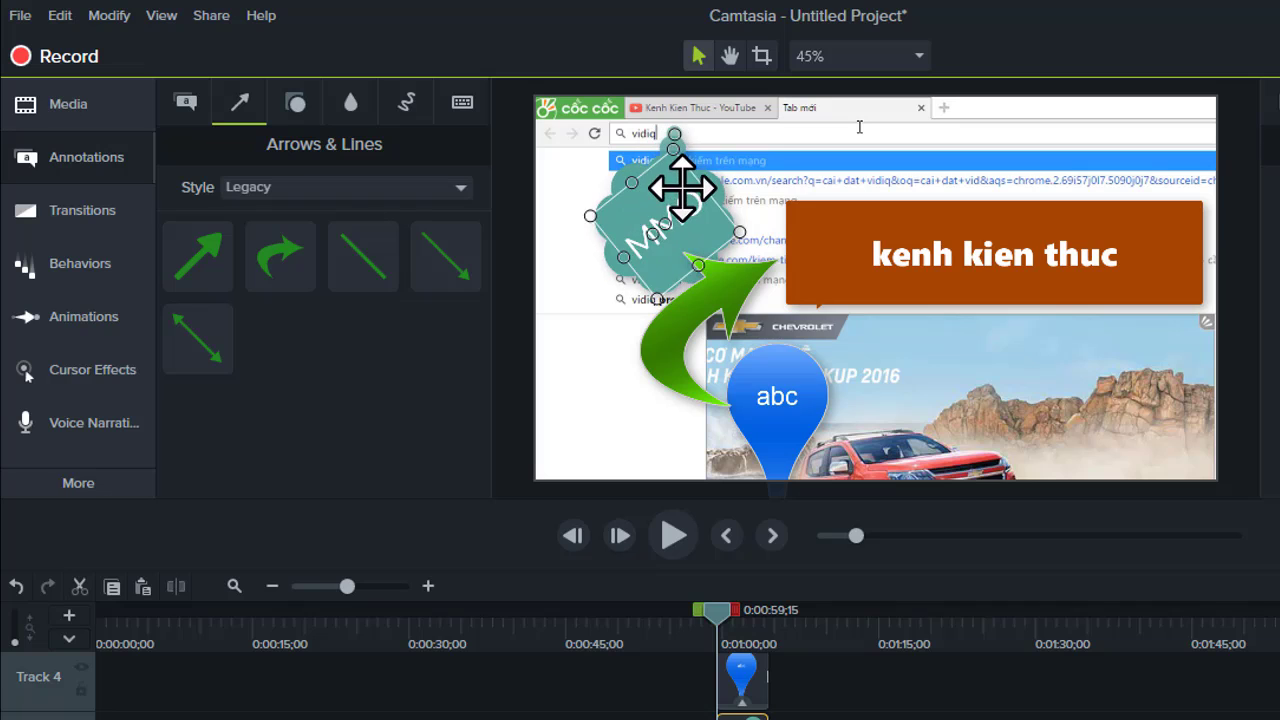
{"action": "left_click_drag", "start_coordinate": [680, 191], "coordinate": [648, 272]}
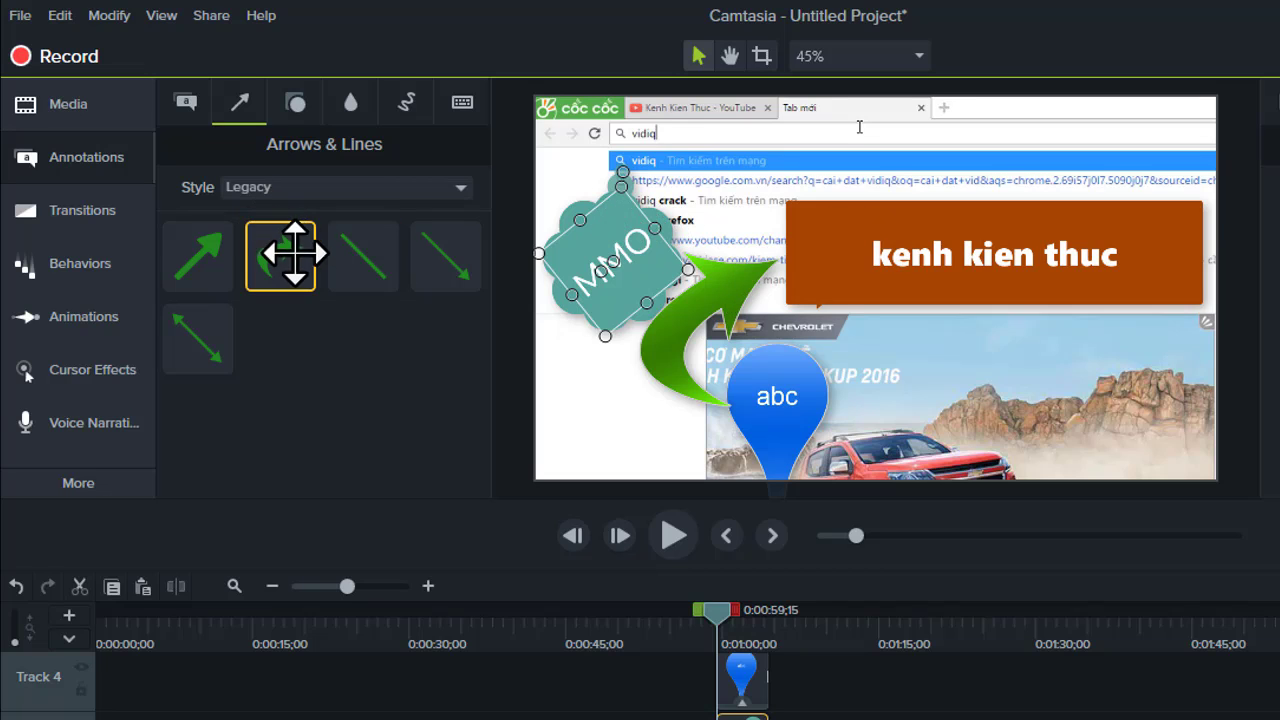
Add a blur over the upper part of the video and enlarge it to cover the address bar and search suggestions.
{"action": "left_click", "coordinate": [298, 104]}
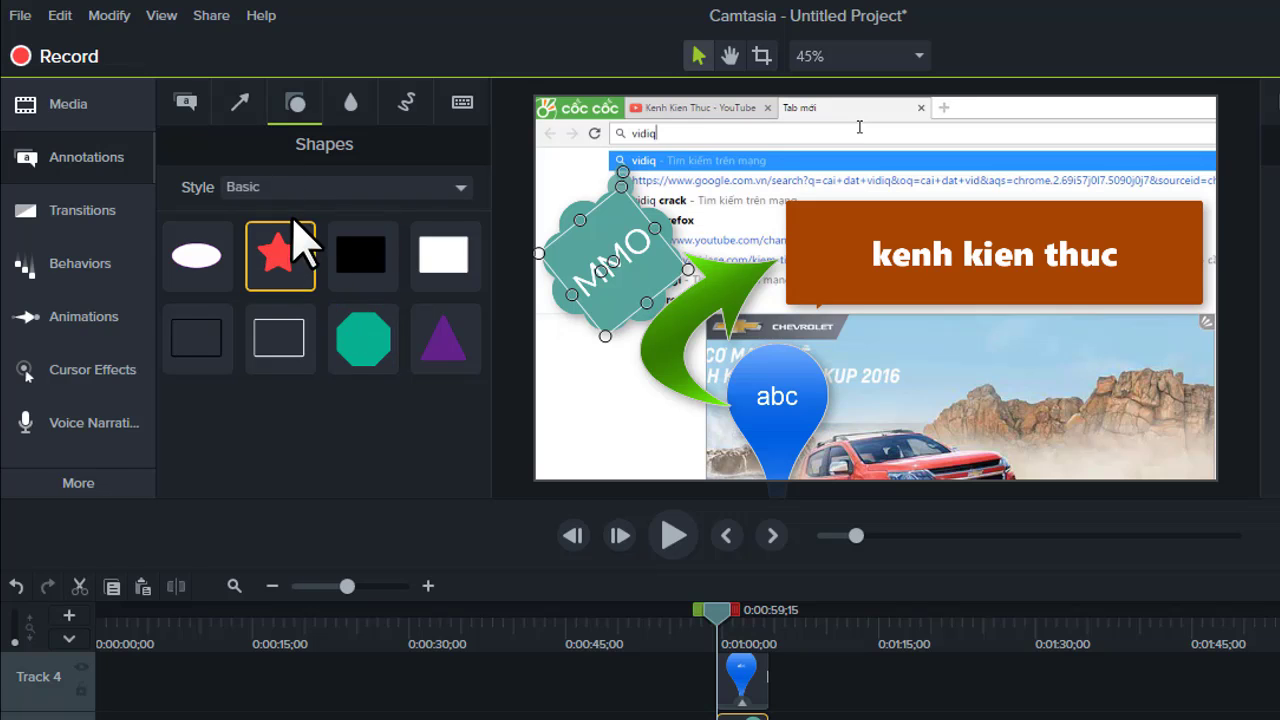
{"action": "left_click", "coordinate": [351, 101]}
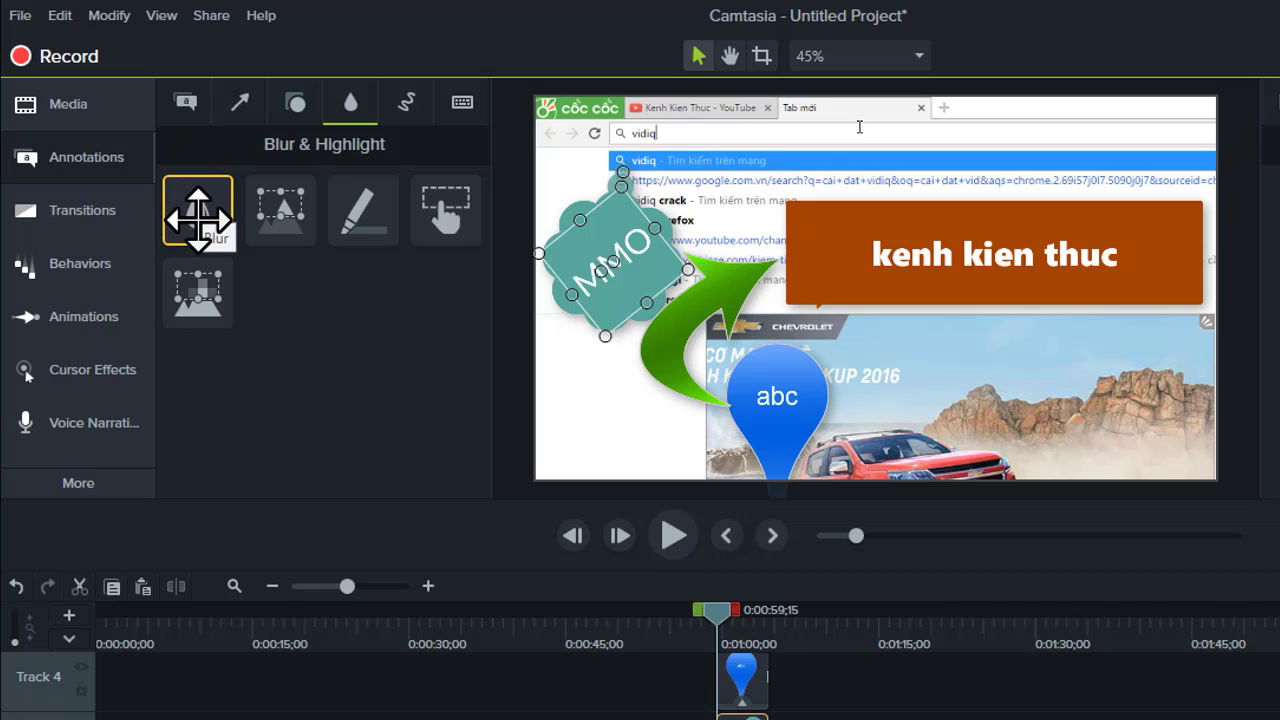
{"action": "left_click_drag", "start_coordinate": [197, 205], "coordinate": [746, 180]}
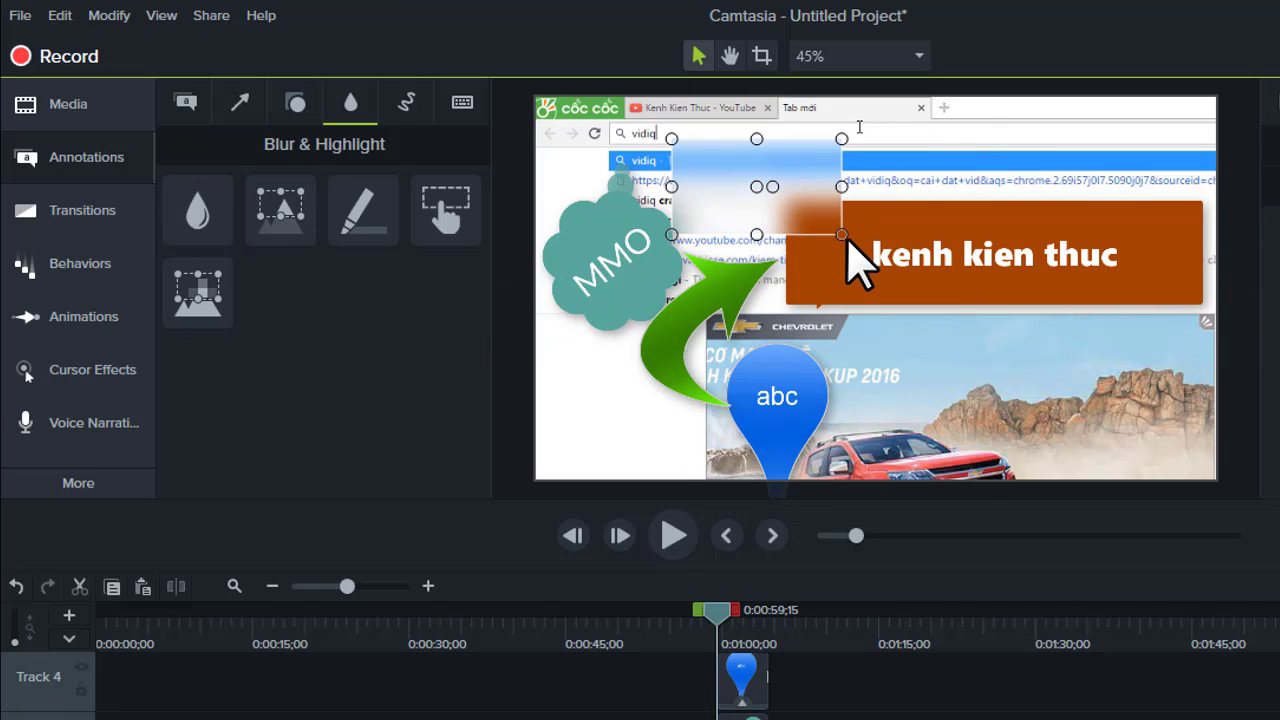
{"action": "left_click_drag", "start_coordinate": [847, 240], "coordinate": [1105, 253]}
{"action": "left_click", "coordinate": [519, 439]}
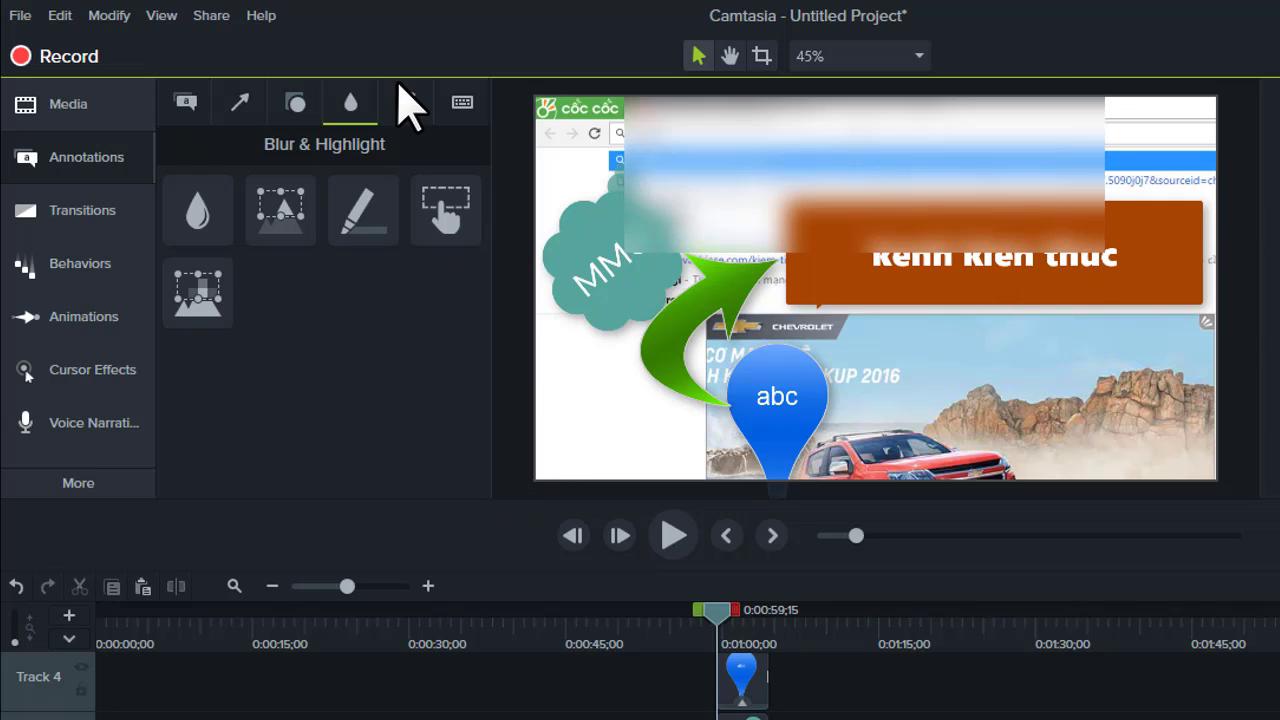
Add the Sketch Motion shape found between the rectangle and the check mark over the "MMO" cloud.
{"action": "left_click", "coordinate": [409, 102]}
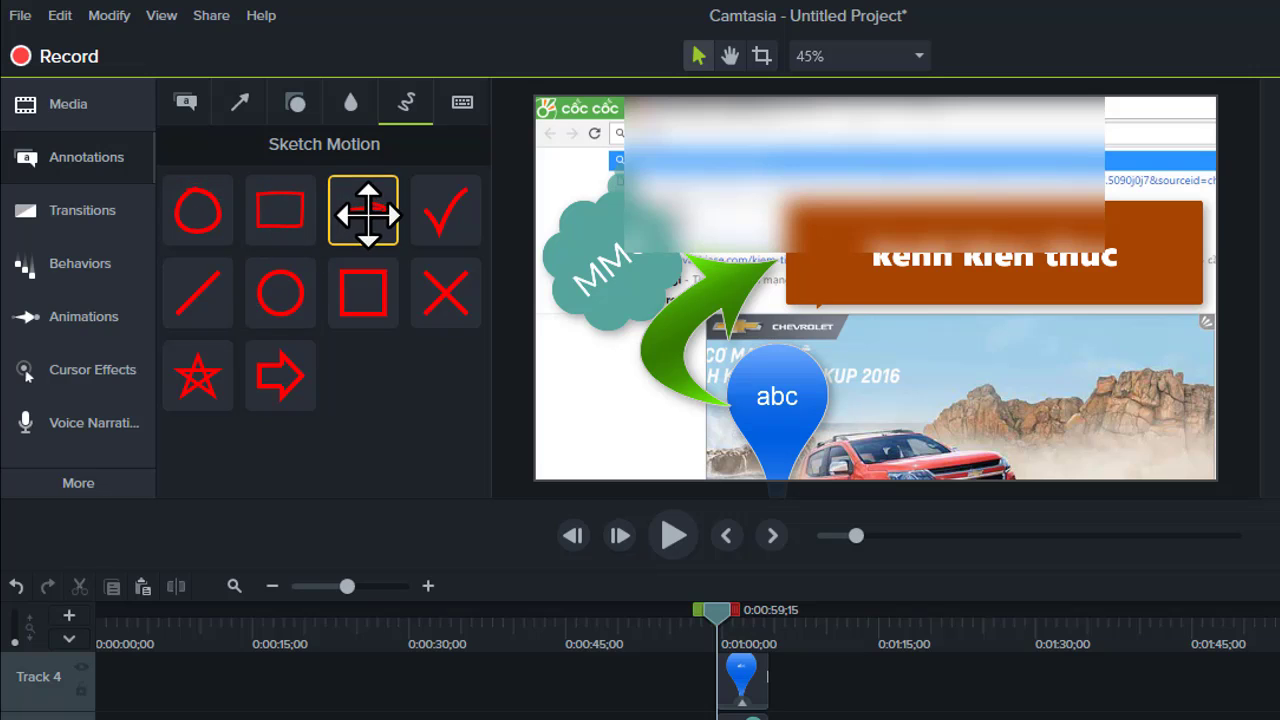
{"action": "mouse_move", "coordinate": [363, 222]}
{"action": "left_mouse_down"}
{"action": "mouse_move", "coordinate": [720, 229]}
{"action": "mouse_move", "coordinate": [857, 357]}
{"action": "mouse_move", "coordinate": [925, 375]}
{"action": "mouse_move", "coordinate": [440, 300]}
{"action": "left_mouse_up"}
Add a Traditional-style keystroke callout over the car photo beside the blue pin and set its keys to Ctrl+C.
{"action": "left_click", "coordinate": [462, 102]}
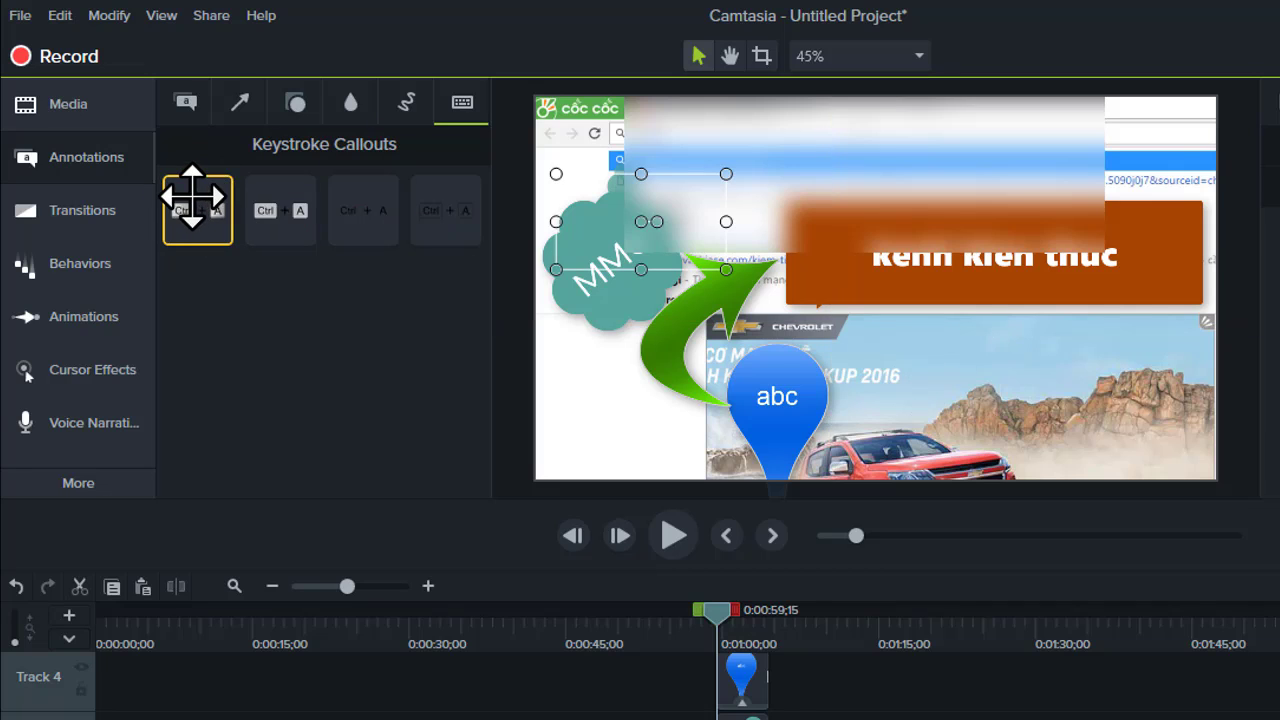
{"action": "left_click_drag", "start_coordinate": [194, 206], "coordinate": [1036, 385]}
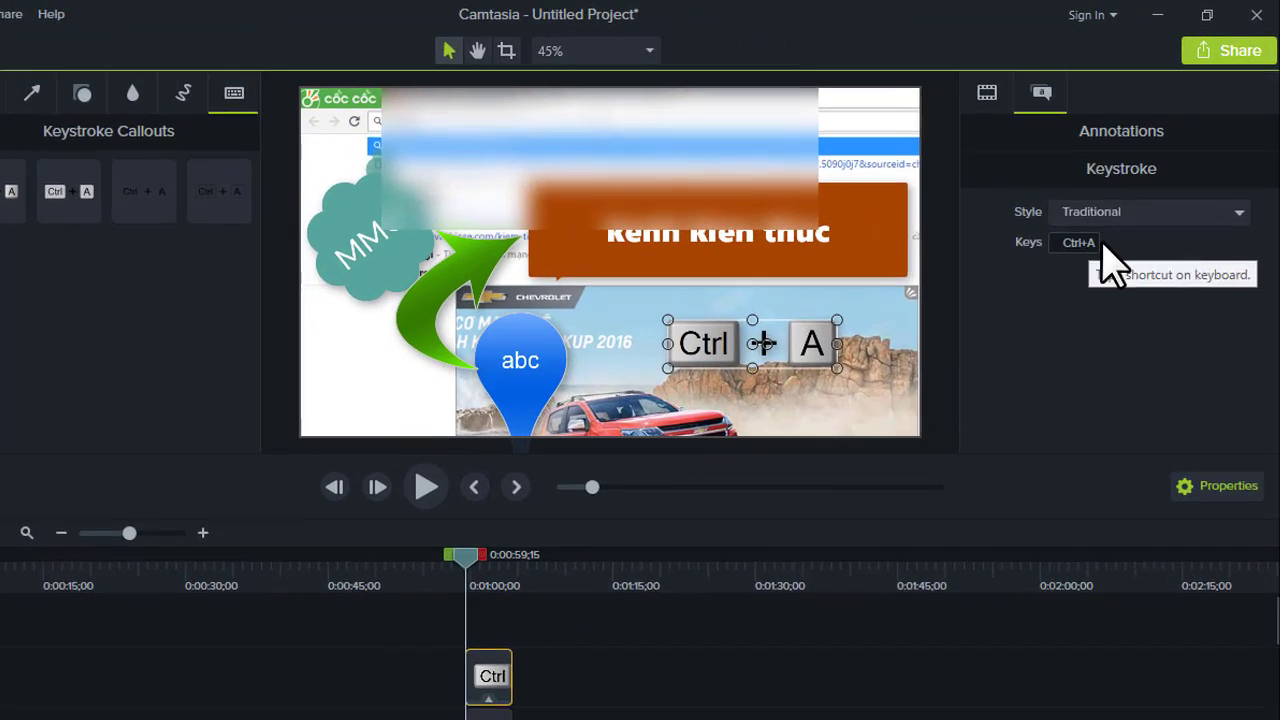
{"action": "left_click", "coordinate": [1110, 211]}
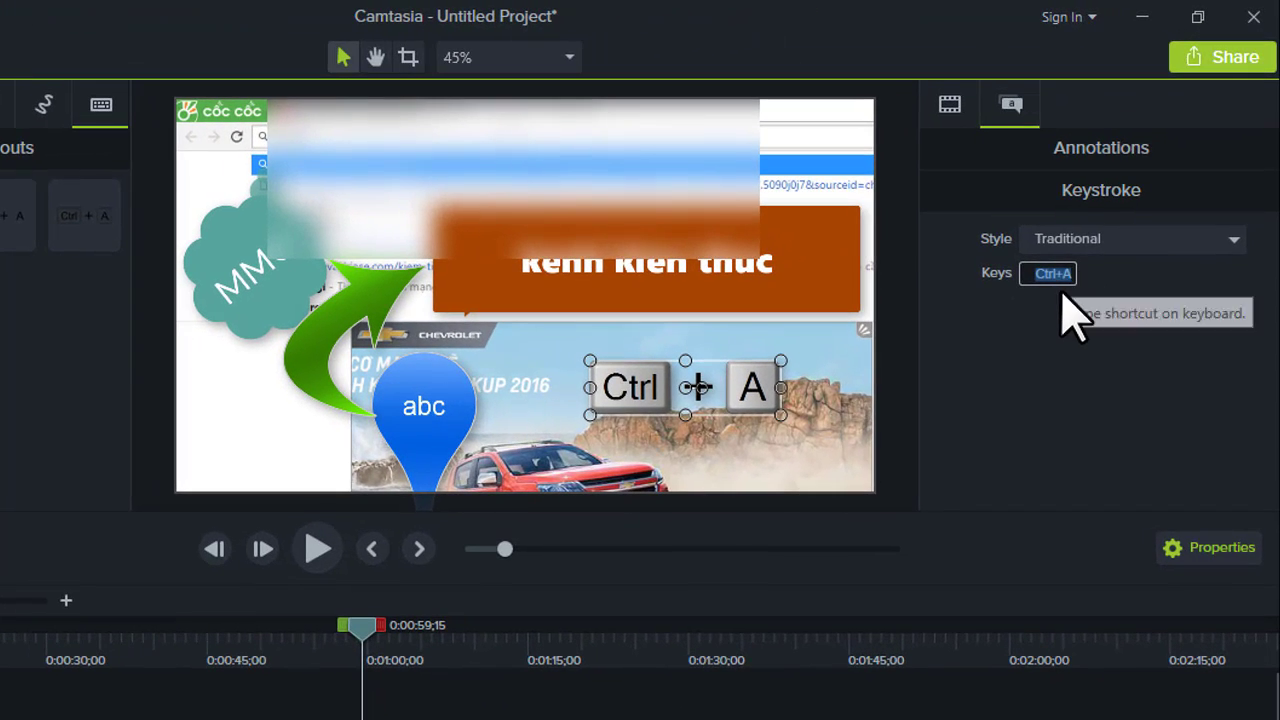
{"action": "key", "text": "Delete"}
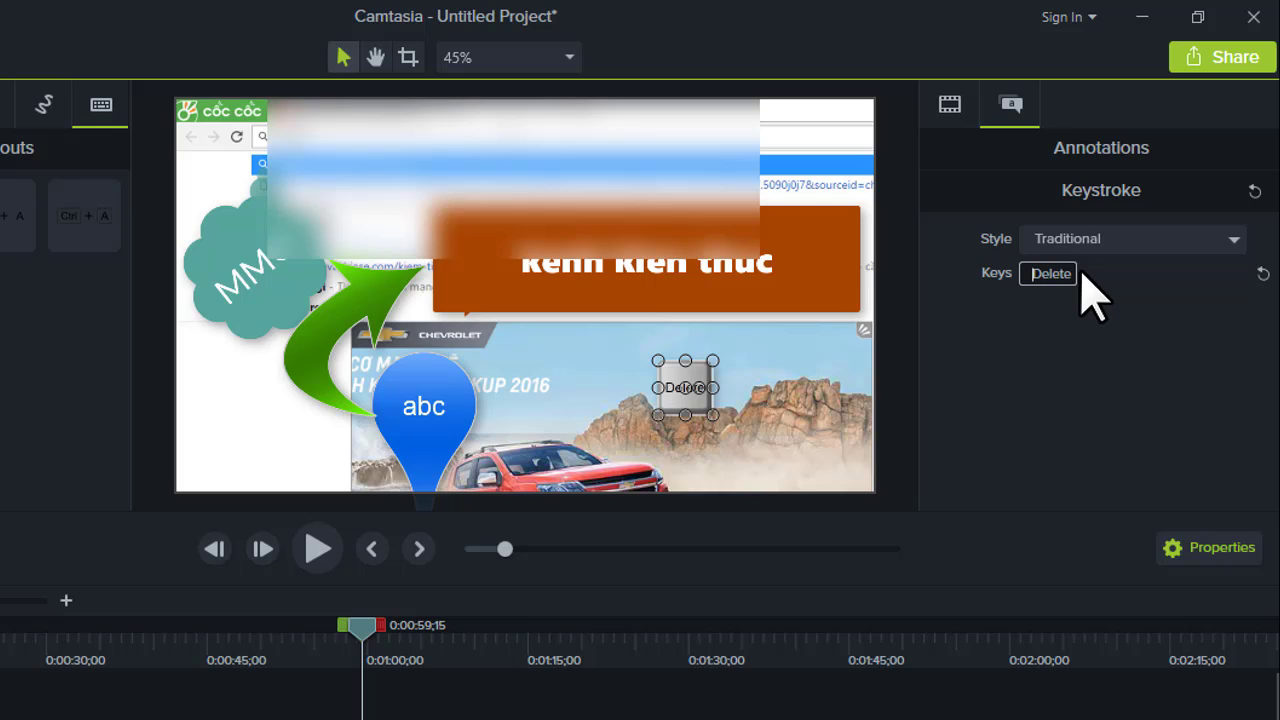
{"action": "key", "text": "ctrl"}
{"action": "key", "text": "k"}
{"action": "key", "text": "BackSpace"}
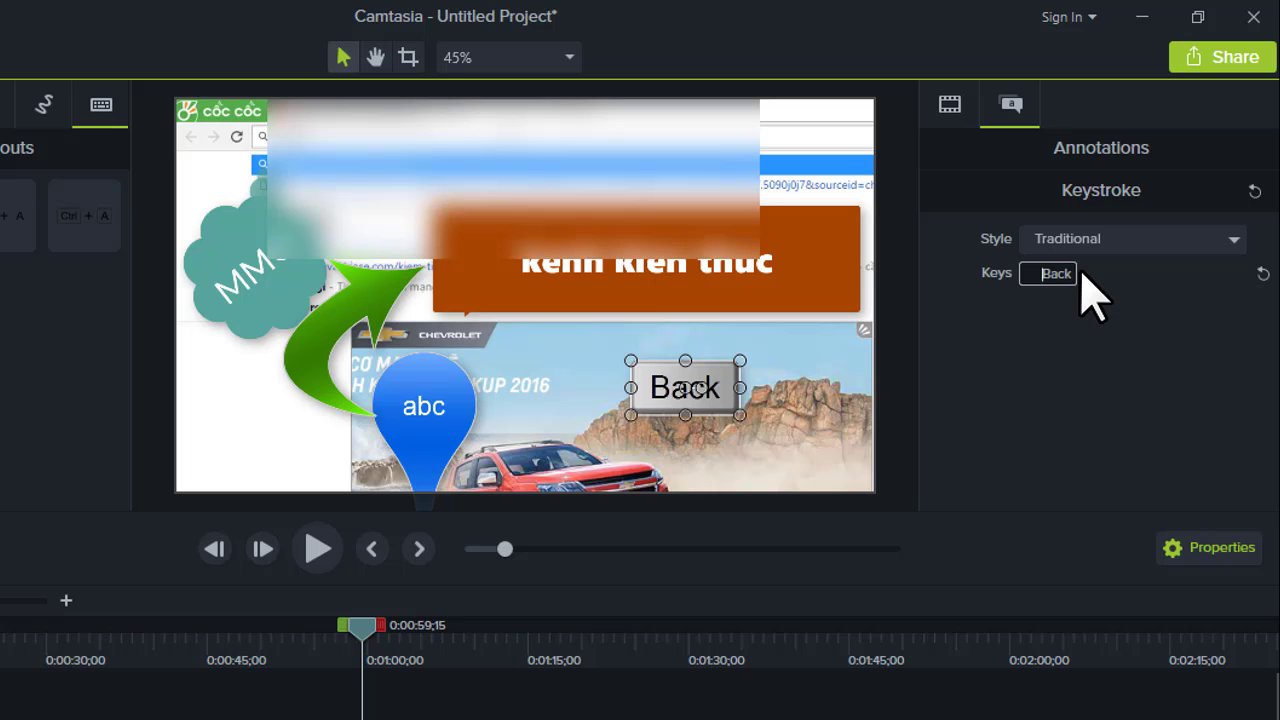
{"action": "key", "text": "ctrl+c"}
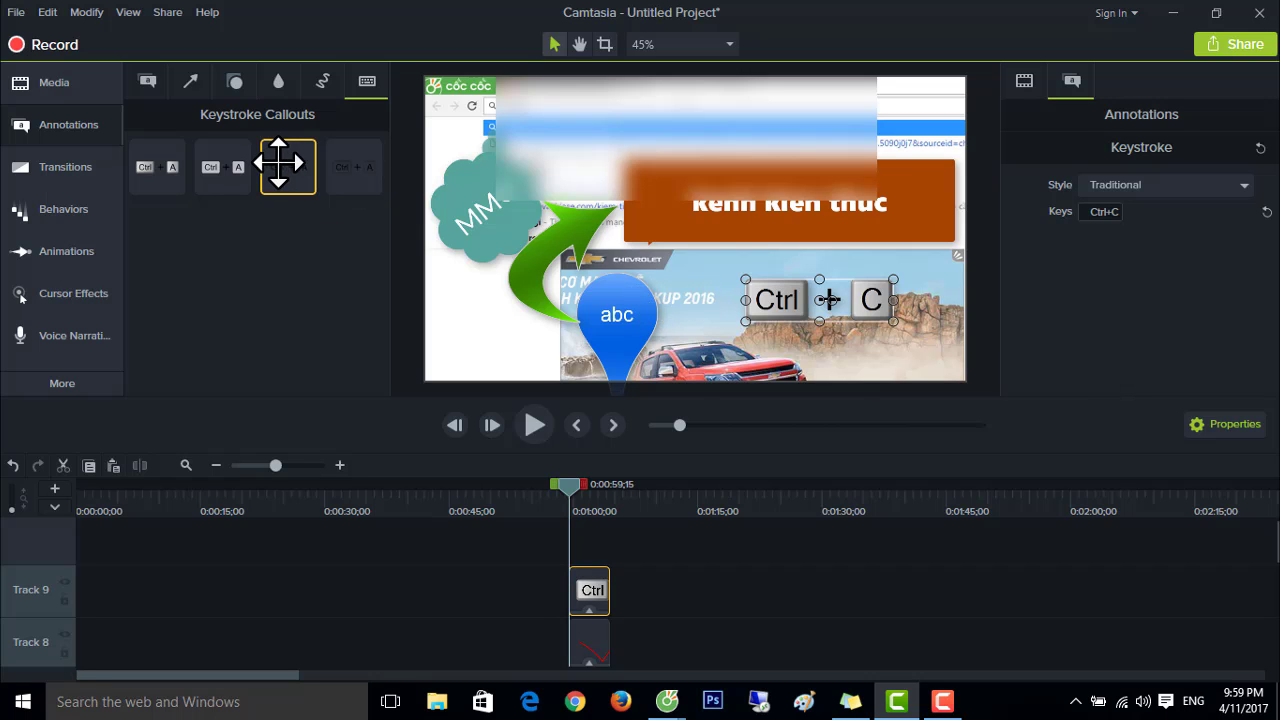
Add a Clear-style keystroke callout below the "MMO" cloud and set its keys to Ctrl+V.
{"action": "left_click_drag", "start_coordinate": [278, 163], "coordinate": [513, 314]}
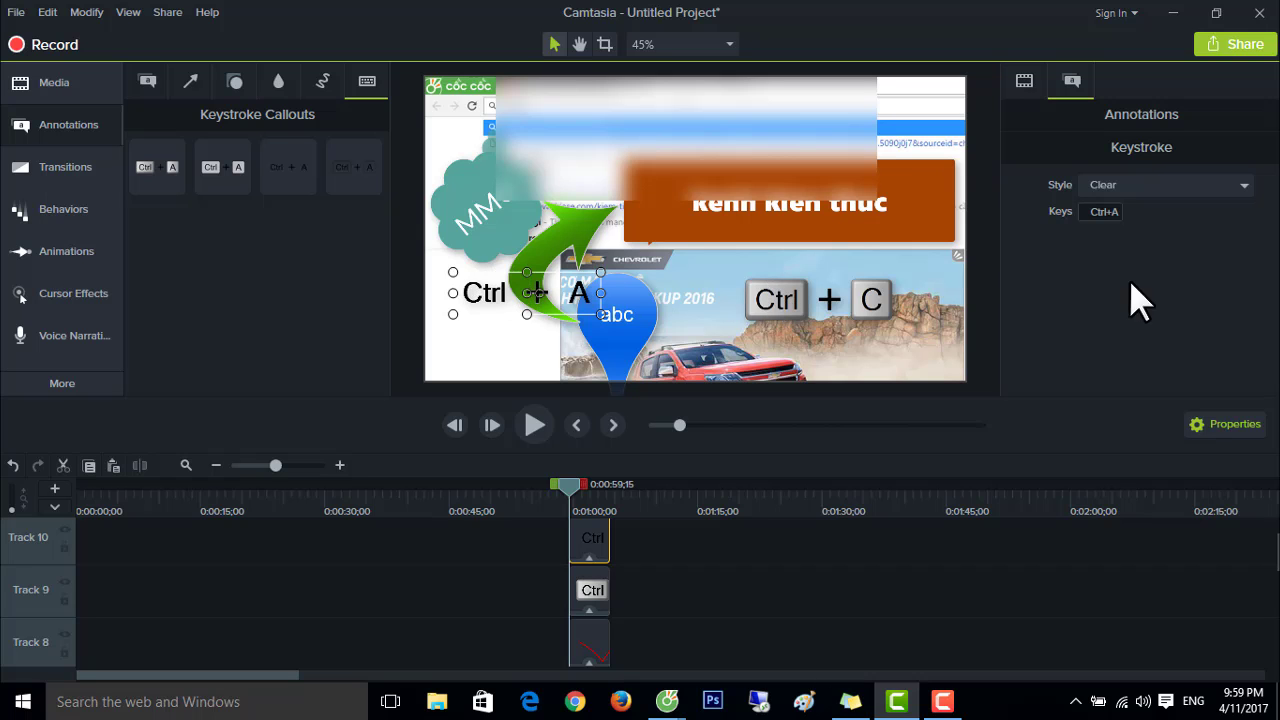
{"action": "left_click", "coordinate": [1094, 215]}
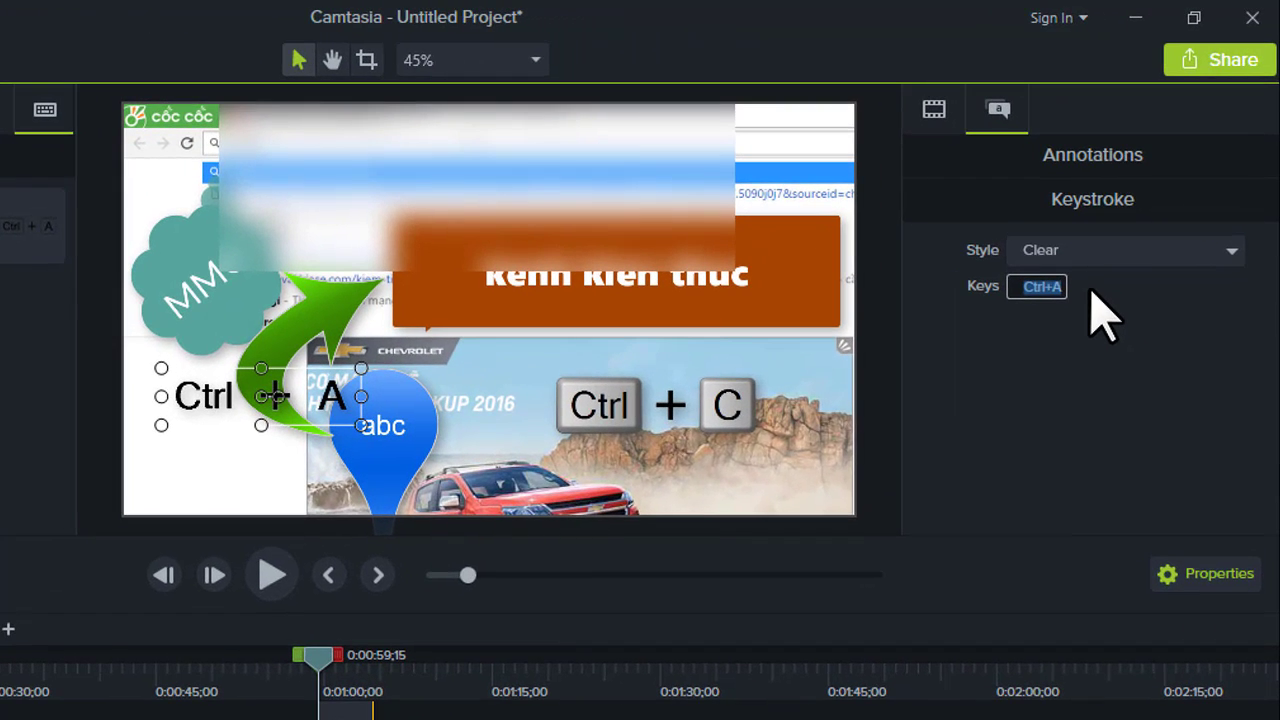
{"action": "key", "text": "ctrl+v"}
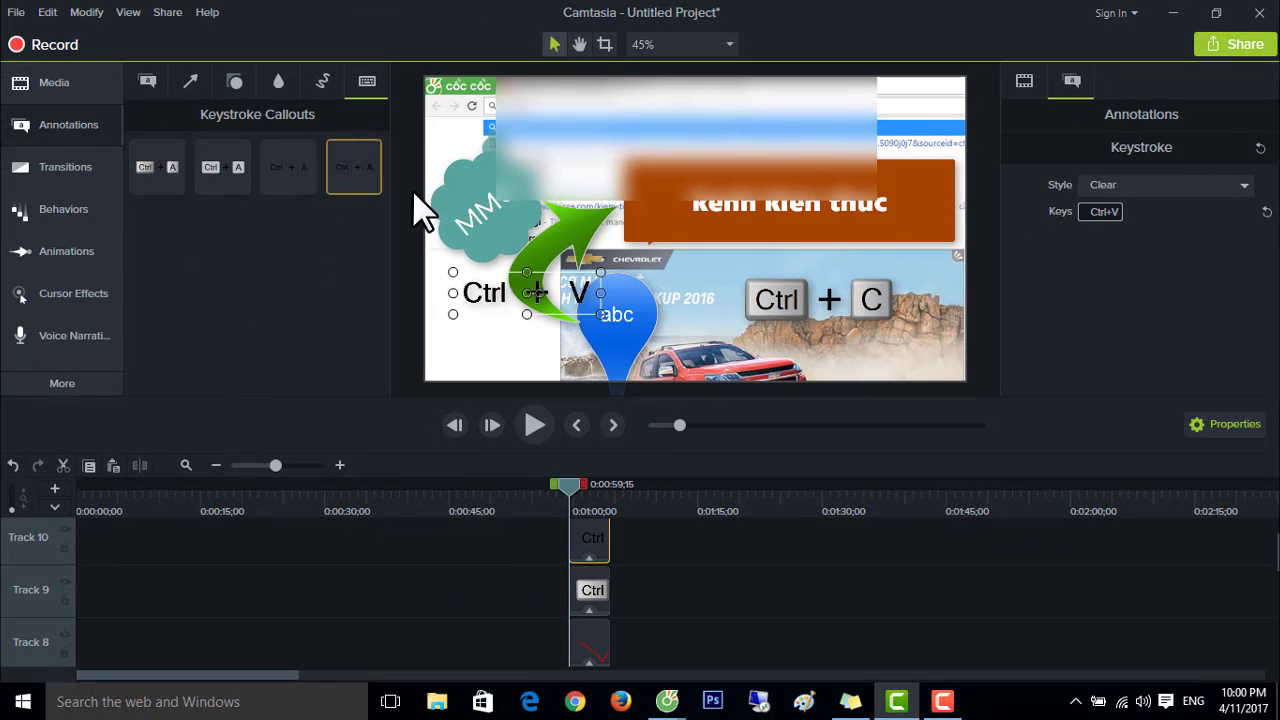
Browse the callout shapes offered under the All, Basic, Bold and Abstract styles.
{"action": "left_click", "coordinate": [145, 79]}
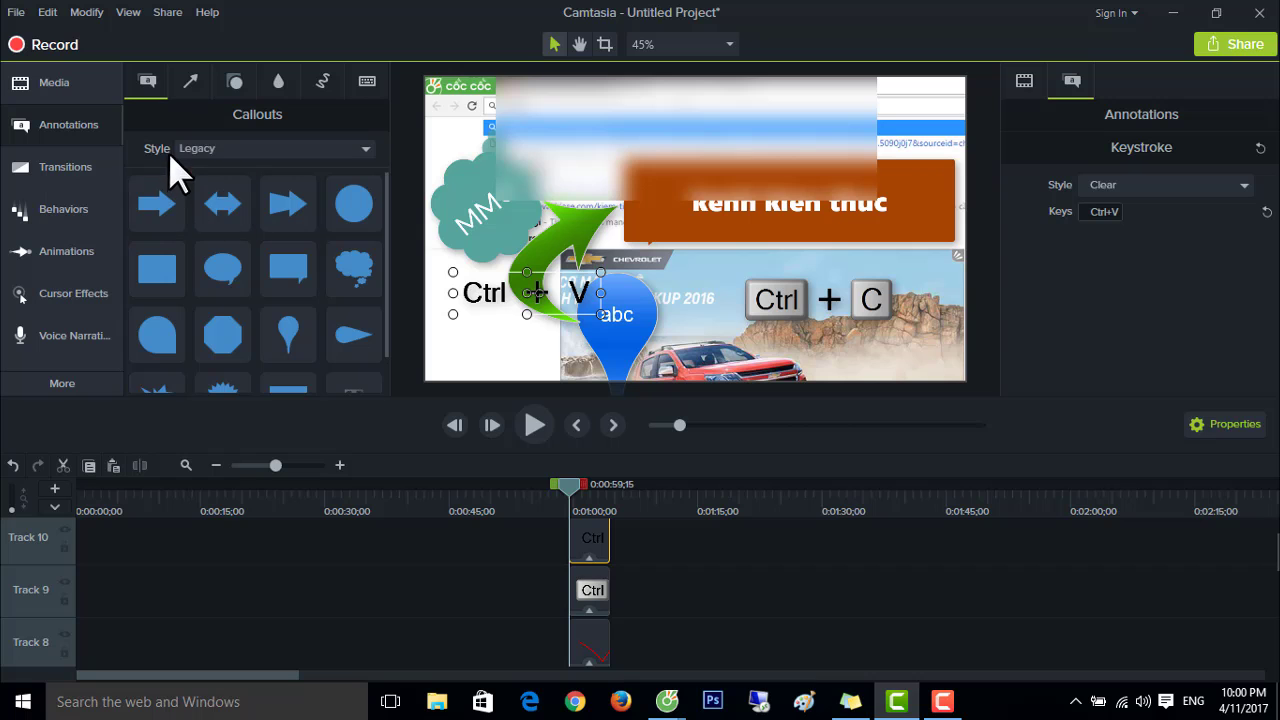
{"action": "left_click", "coordinate": [229, 152]}
{"action": "left_click", "coordinate": [207, 172]}
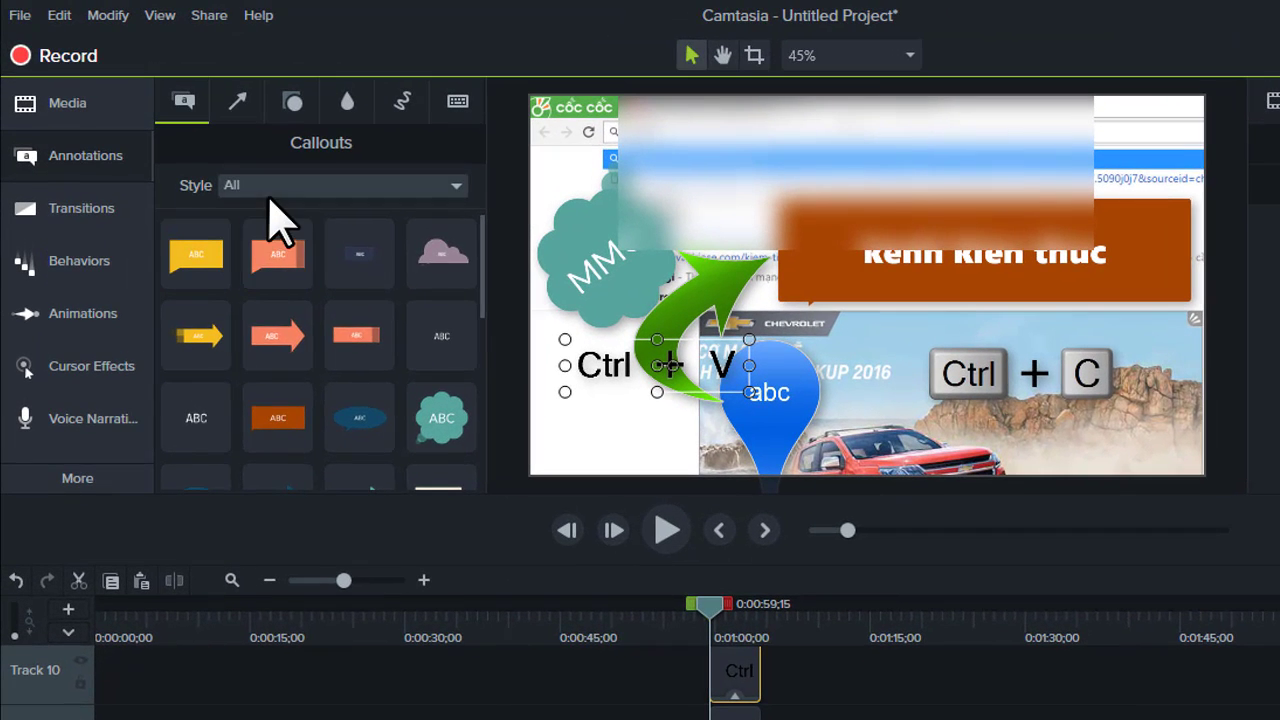
{"action": "left_click", "coordinate": [215, 152]}
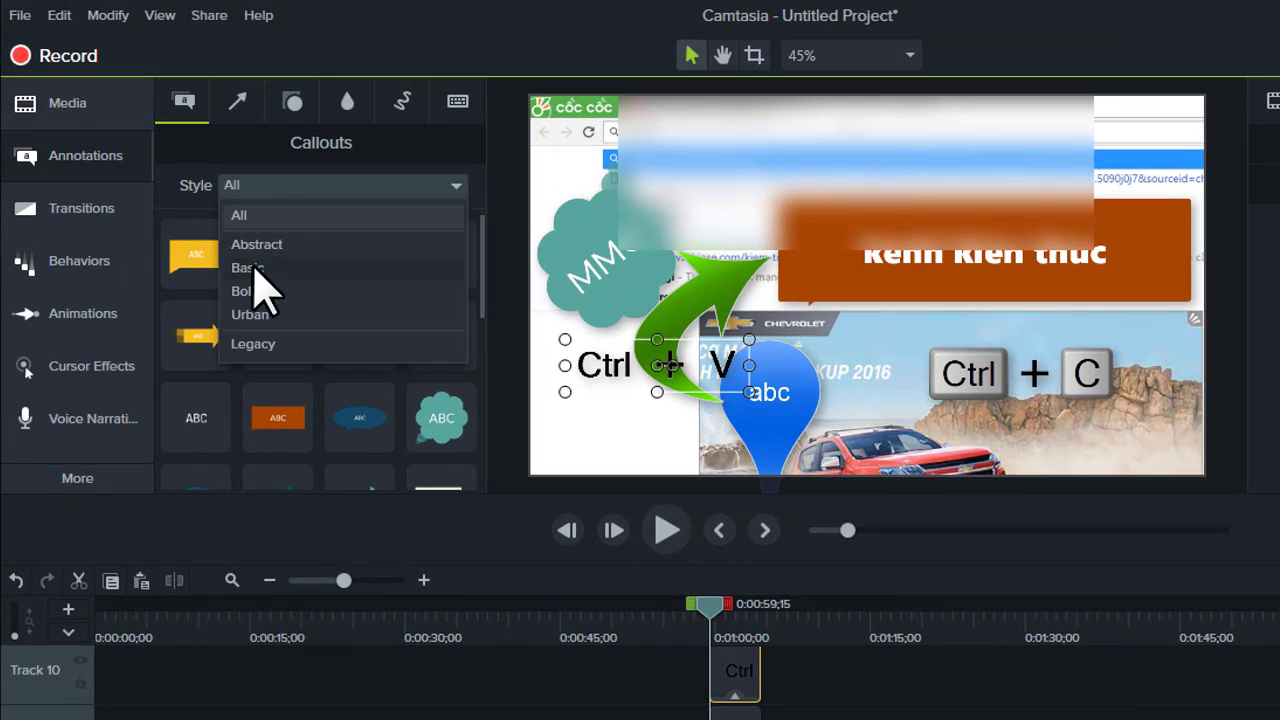
{"action": "left_click", "coordinate": [250, 268]}
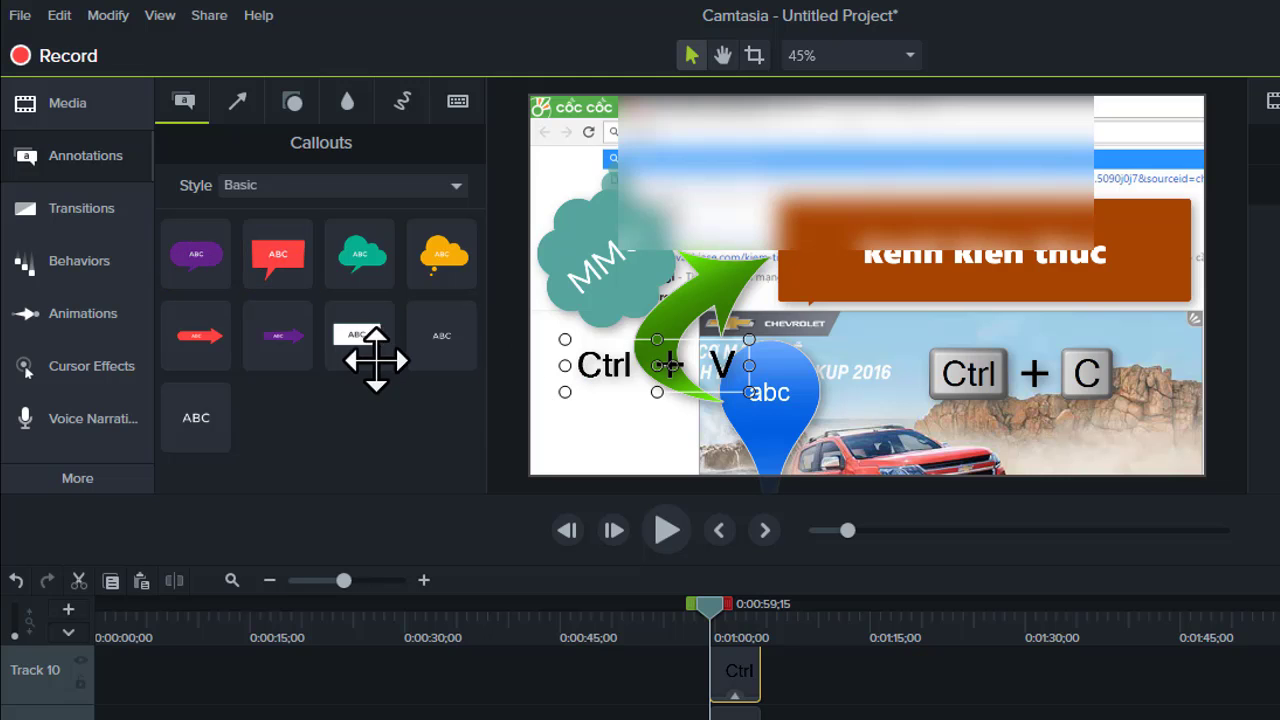
{"action": "left_click", "coordinate": [316, 187]}
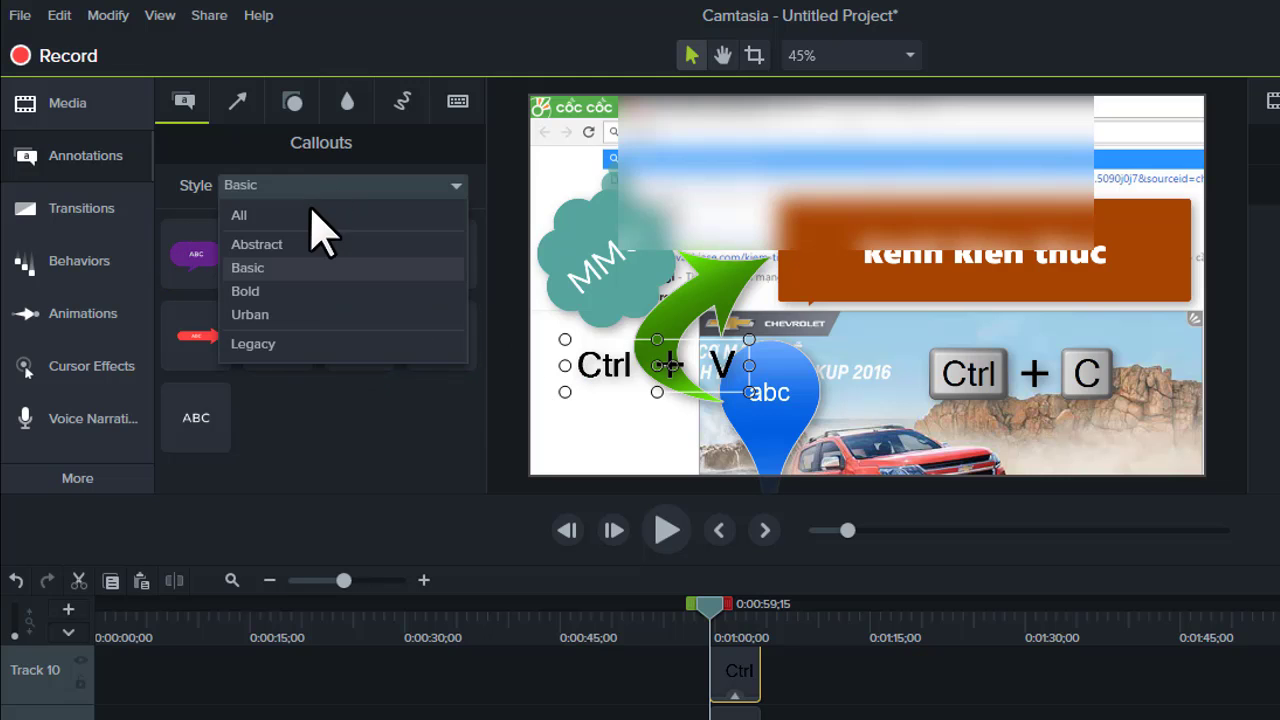
{"action": "left_click", "coordinate": [265, 291]}
{"action": "left_click", "coordinate": [295, 185]}
{"action": "left_click", "coordinate": [258, 244]}
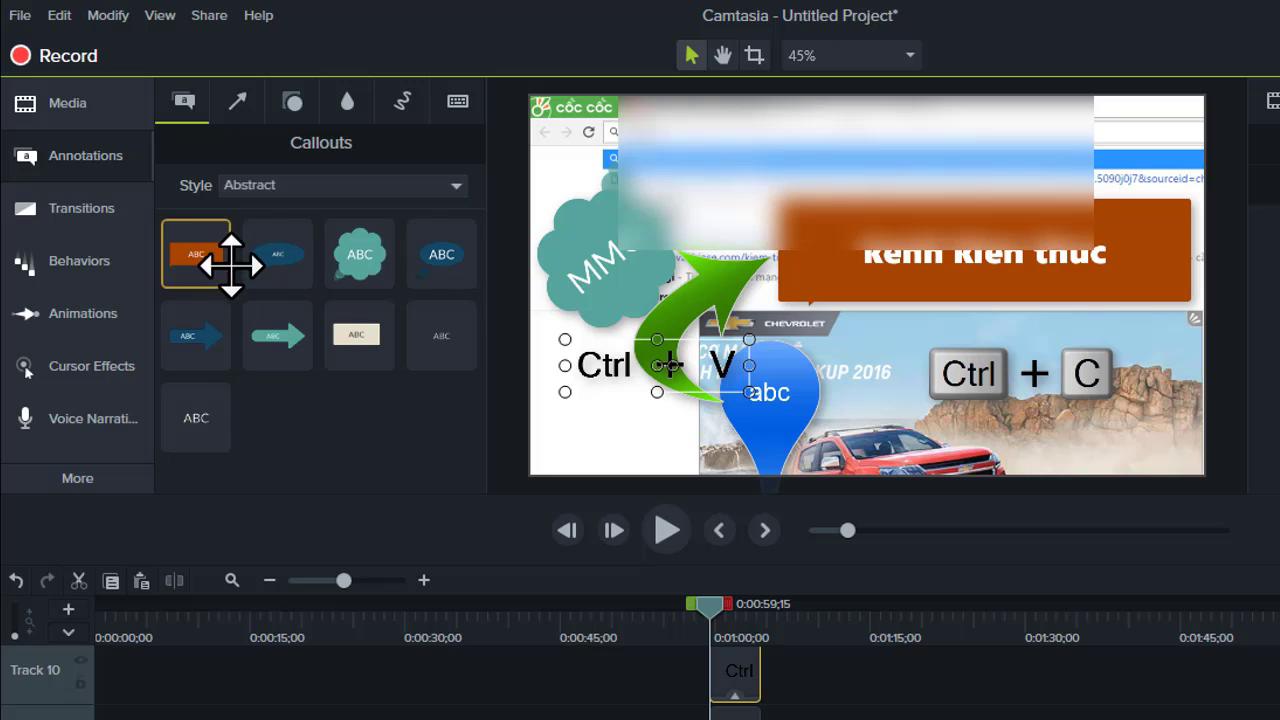
Show the Legacy callouts and add the blue rectangle over the Ctrl+C callout on the video.
{"action": "left_click", "coordinate": [300, 186]}
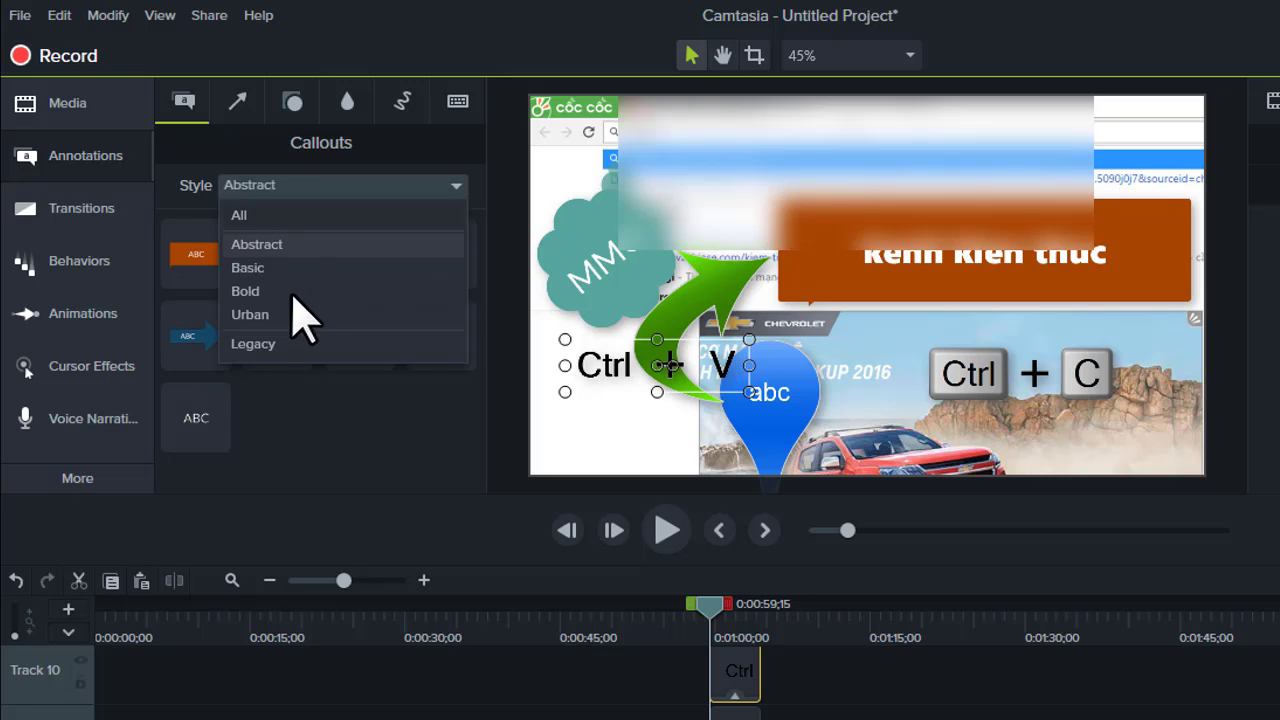
{"action": "left_click", "coordinate": [258, 345]}
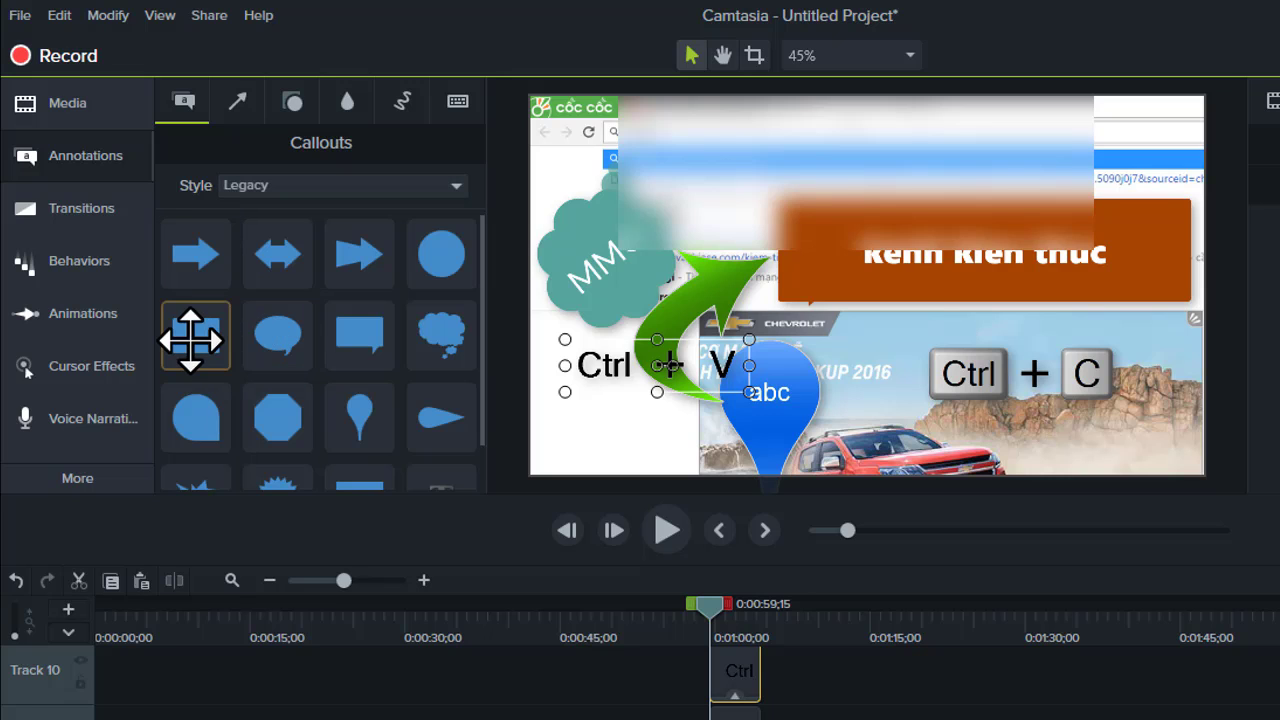
{"action": "left_click_drag", "start_coordinate": [193, 334], "coordinate": [1020, 363]}
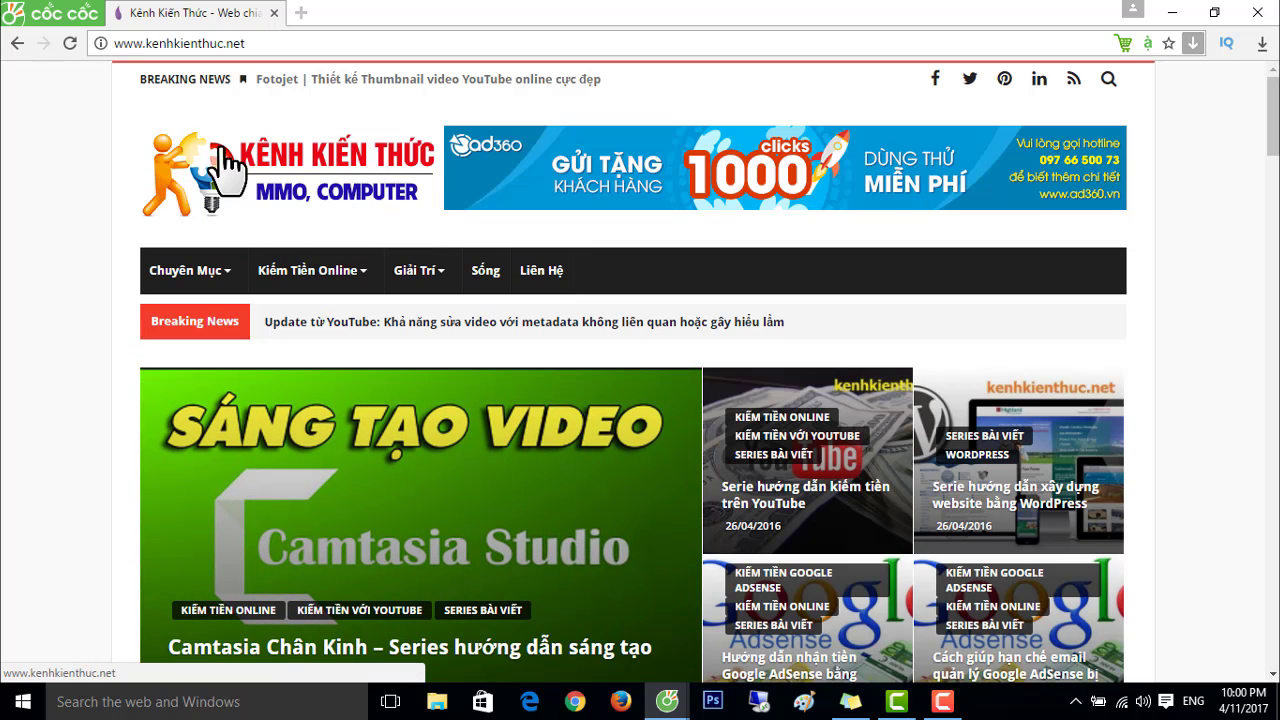
In the Cốc Cốc browser, select the kenhkienthuc.net domain in the address and open a new tab.
{"action": "left_click_drag", "start_coordinate": [148, 43], "coordinate": [257, 43]}
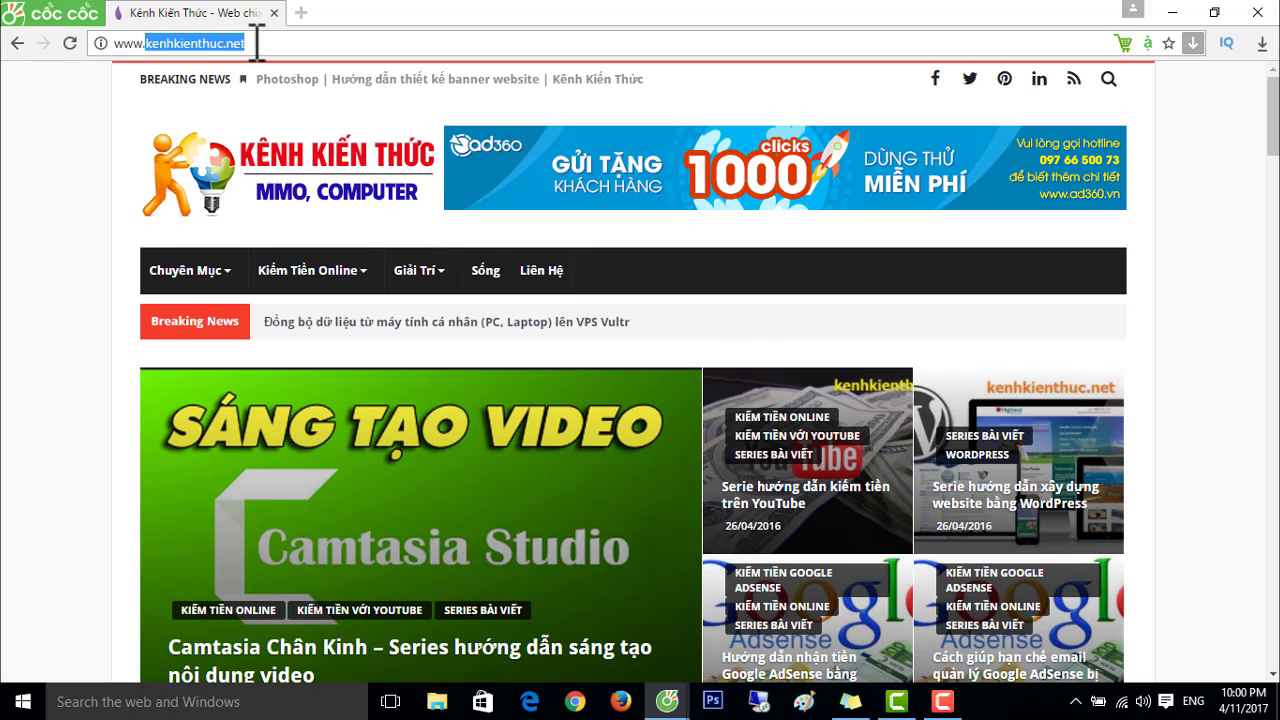
{"action": "left_click", "coordinate": [303, 12]}
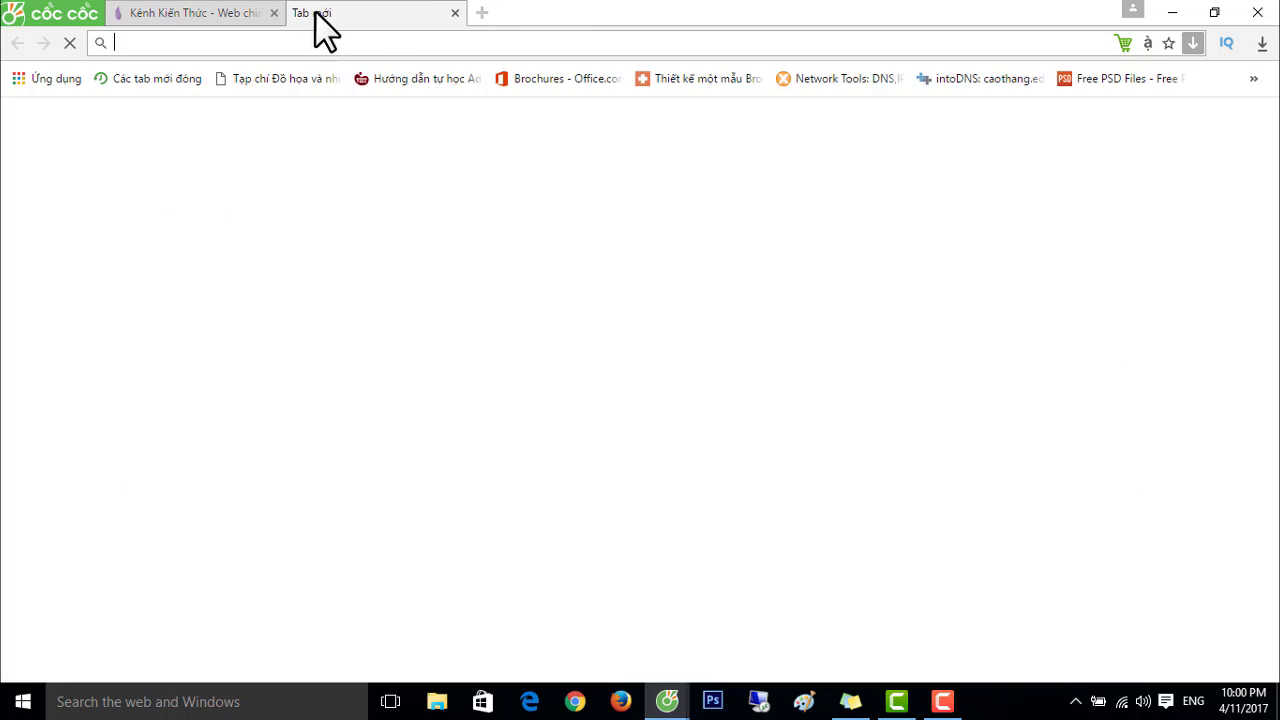